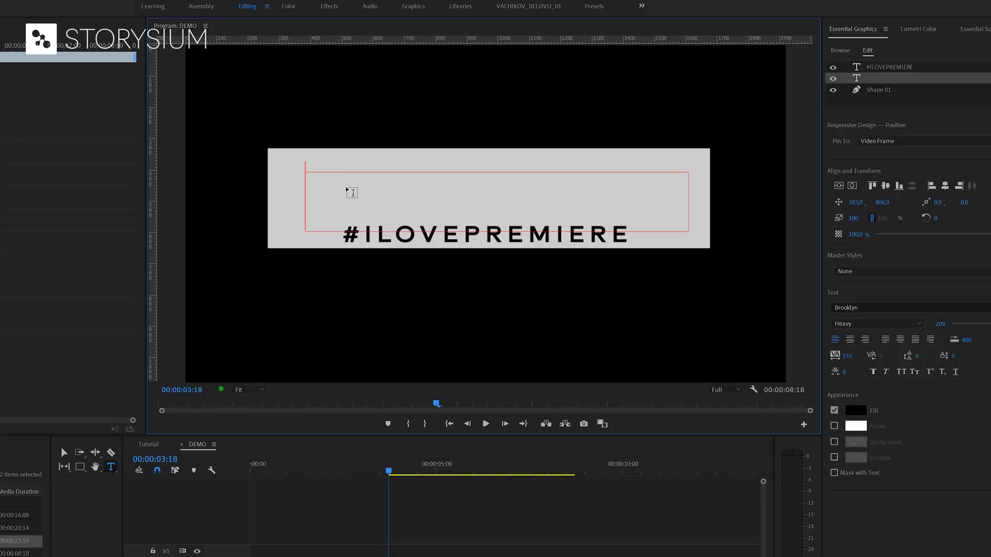
# Drag the saved Untitled template from My Templates onto track V1 of the DEMO sequence
pyautogui.write('CLUNKY')
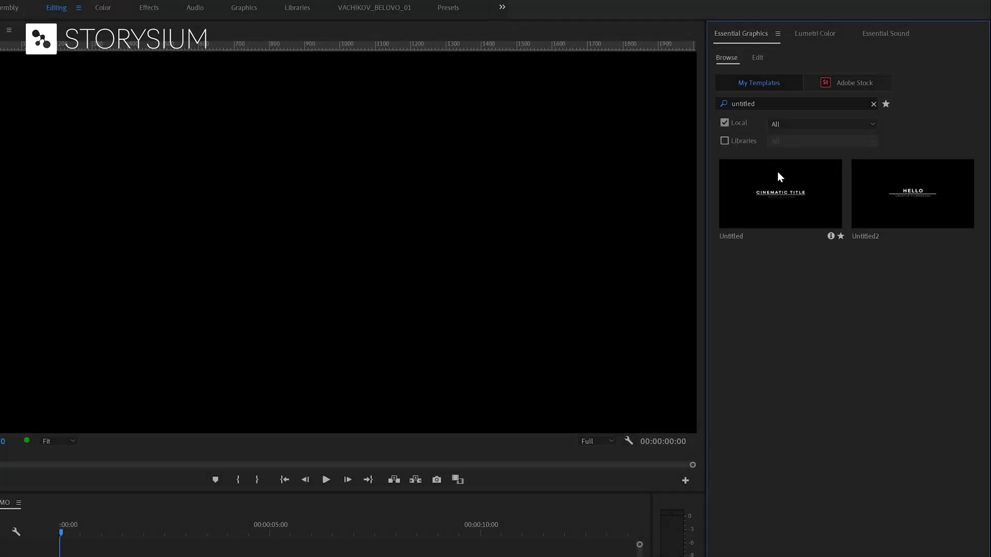
pyautogui.moveTo(779, 177); pyautogui.dragTo(80, 556)
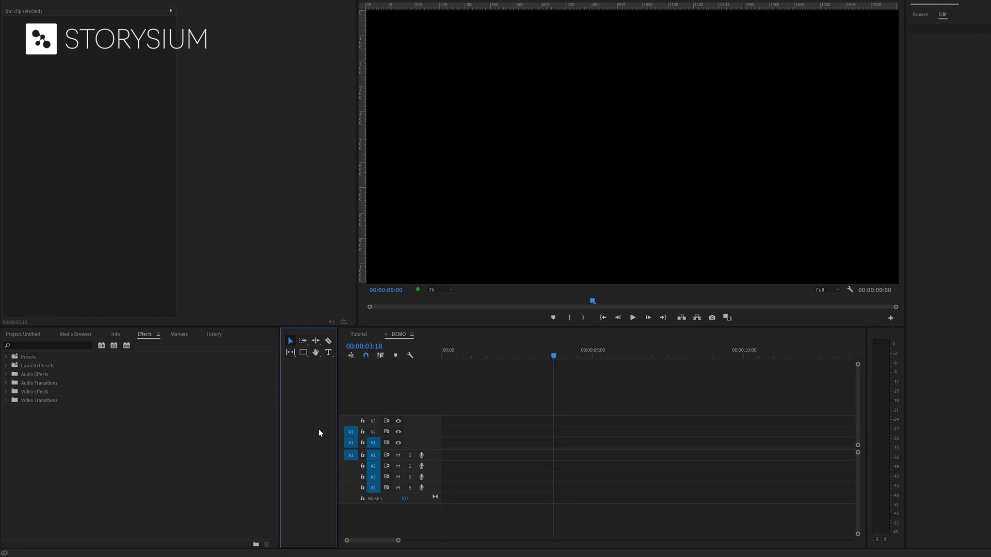
# Create a text layer in the Program monitor reading 'CINEMATIC TITLE'
pyautogui.click(328, 352)
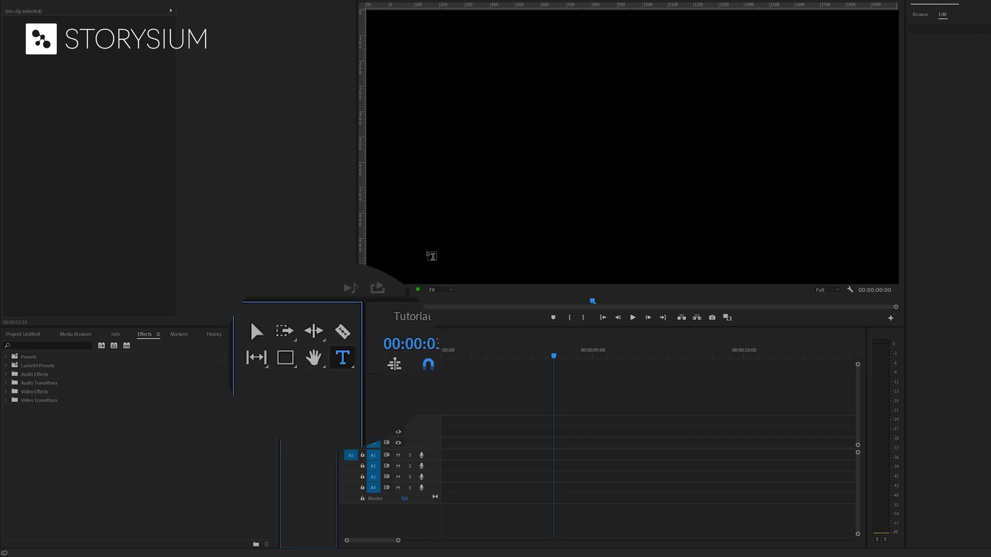
pyautogui.click(513, 120)
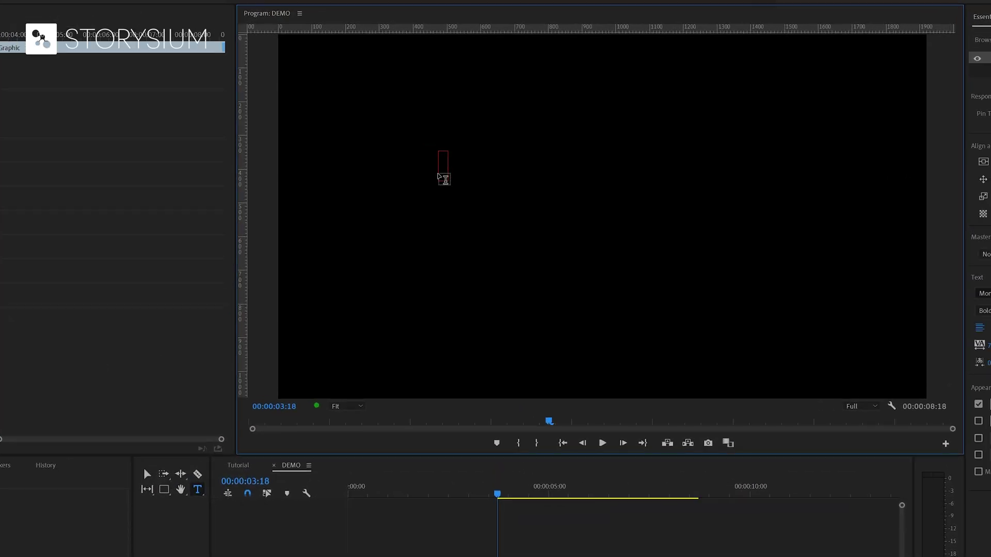
pyautogui.write('CI')
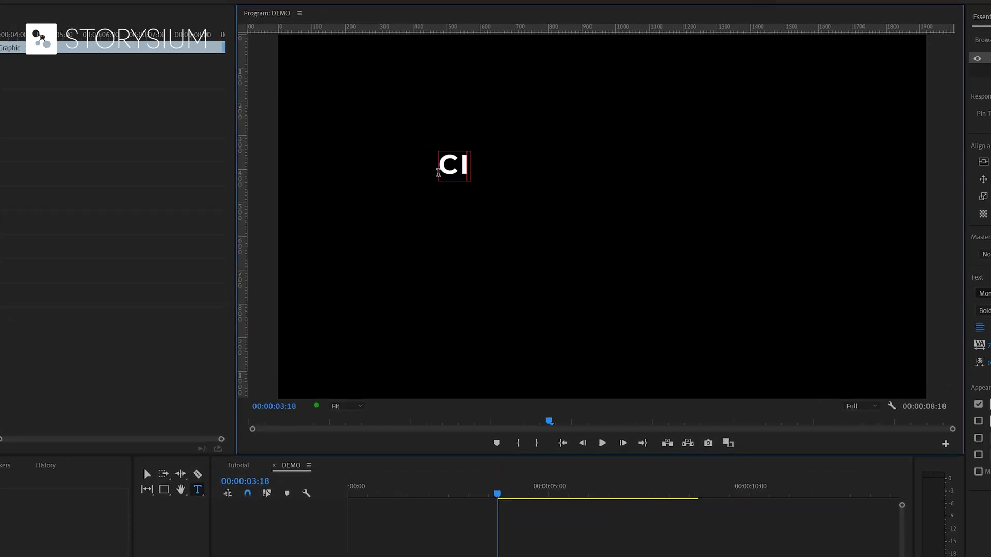
pyautogui.write('NEMATIC TITLE')
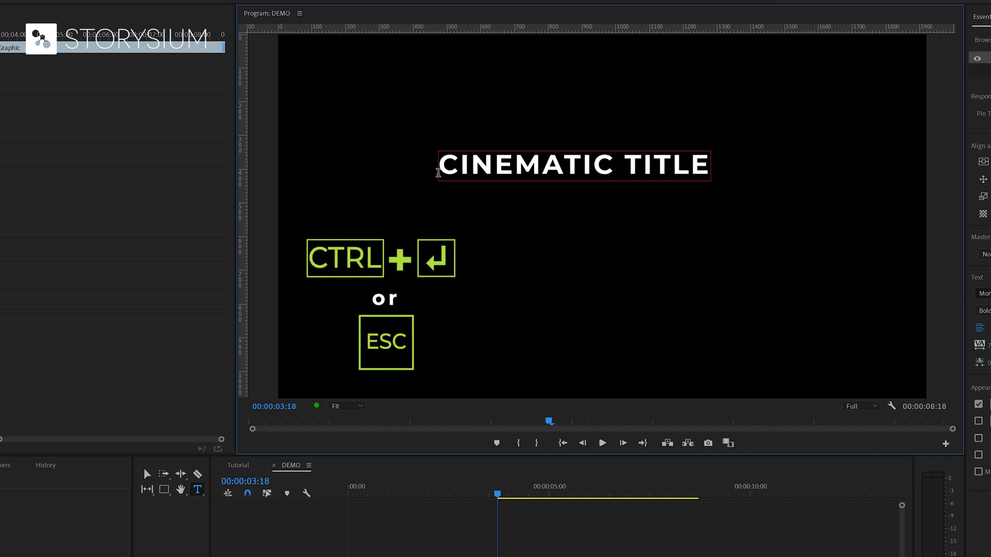
pyautogui.press('Escape')
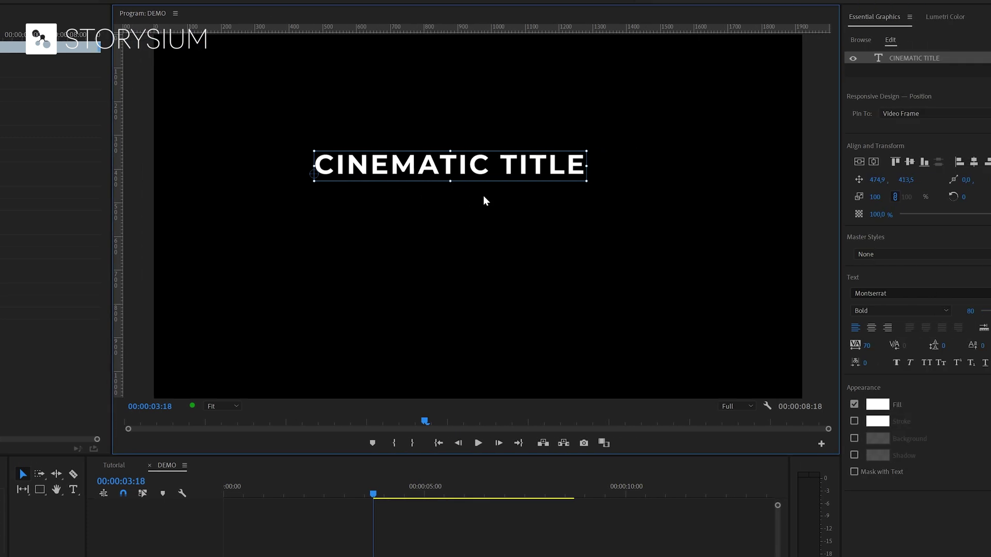
# Keep the title's font as Montserrat in the Bold style
pyautogui.click(765, 290)
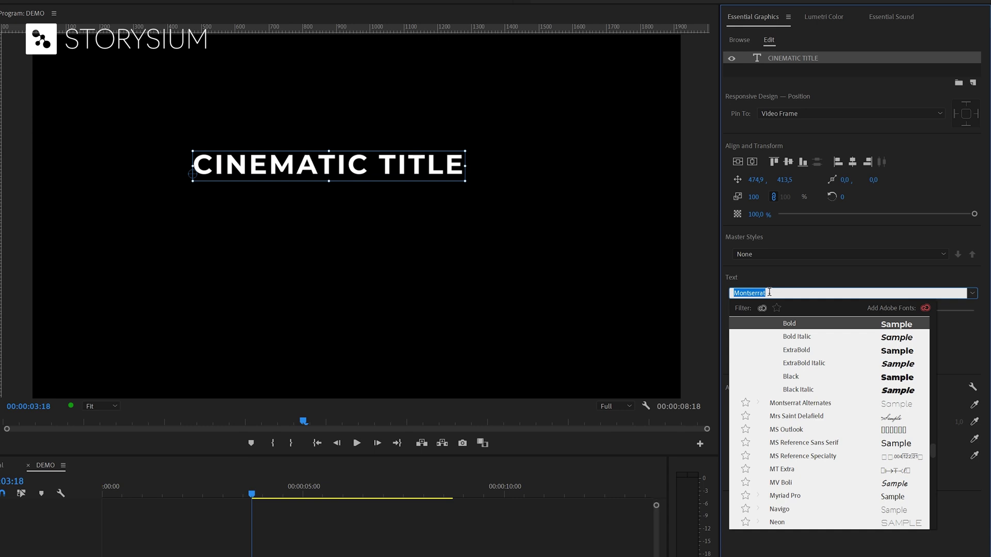
pyautogui.click(768, 292)
pyautogui.press('Return')
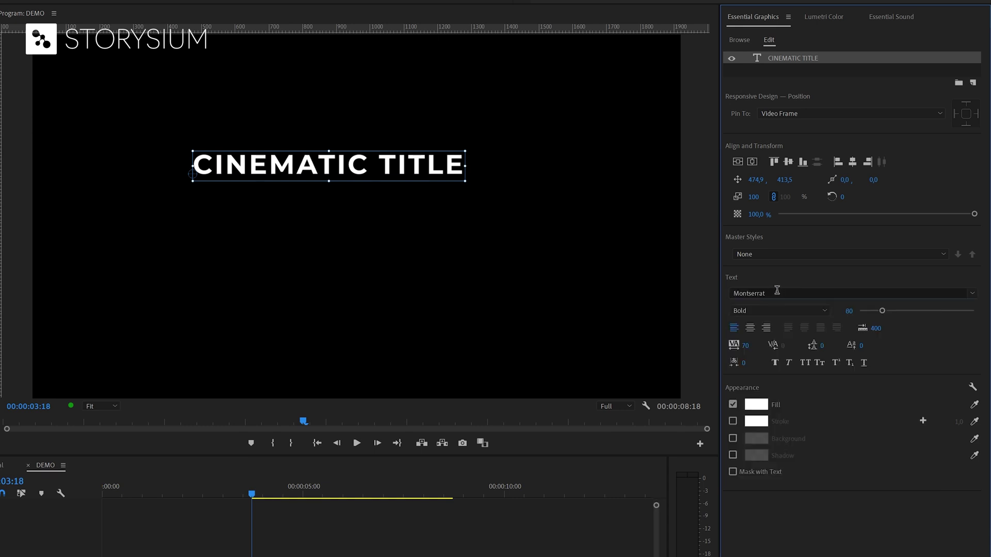
pyautogui.click(771, 311)
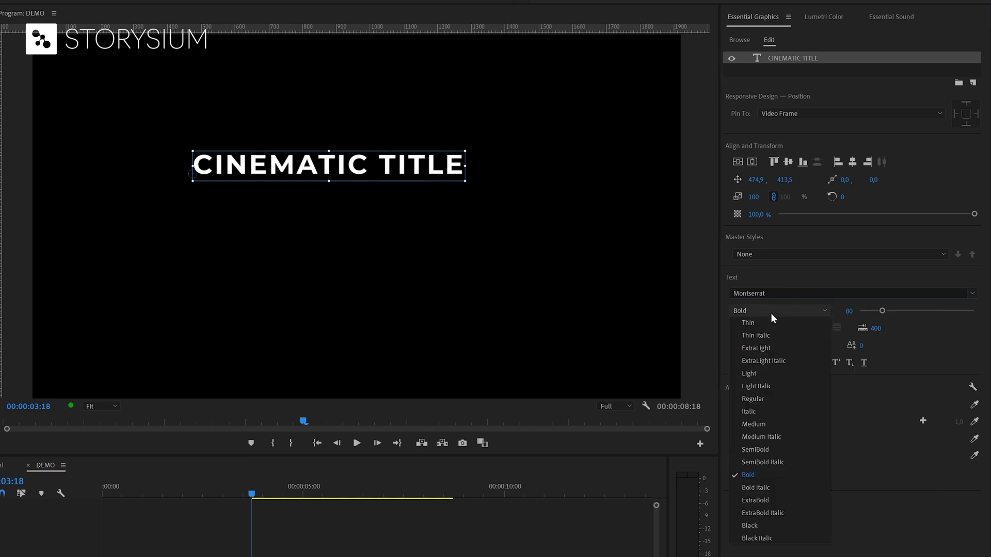
pyautogui.click(789, 475)
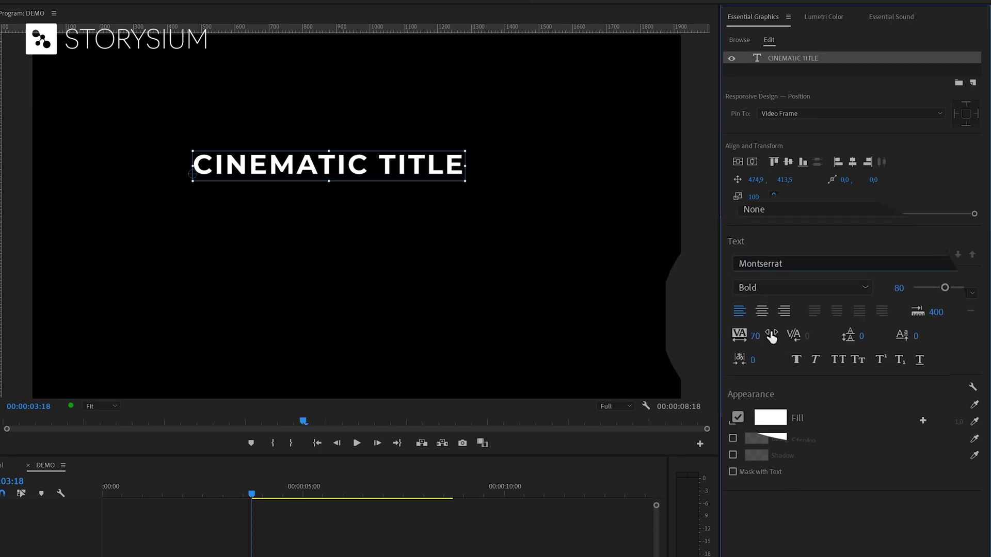
# Centre-align the title text, centre it horizontally and vertically, and nudge its Y position
pyautogui.click(750, 328)
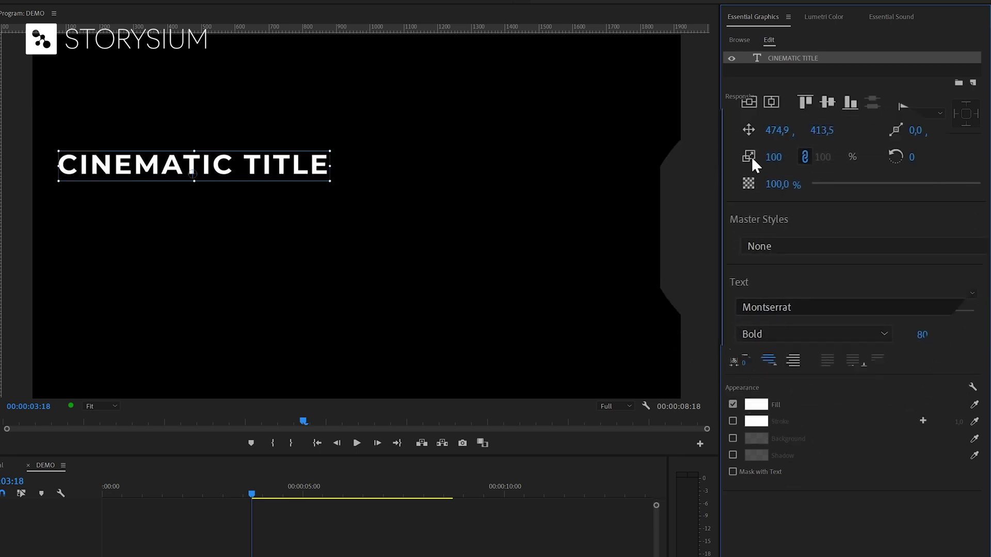
pyautogui.click(752, 161)
pyautogui.click(737, 161)
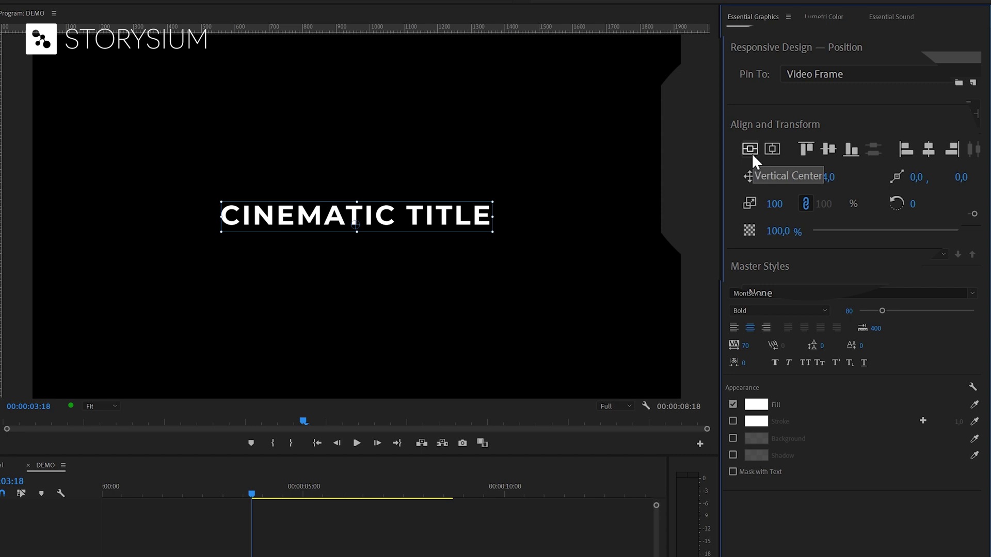
pyautogui.moveTo(822, 177); pyautogui.dragTo(784, 192)
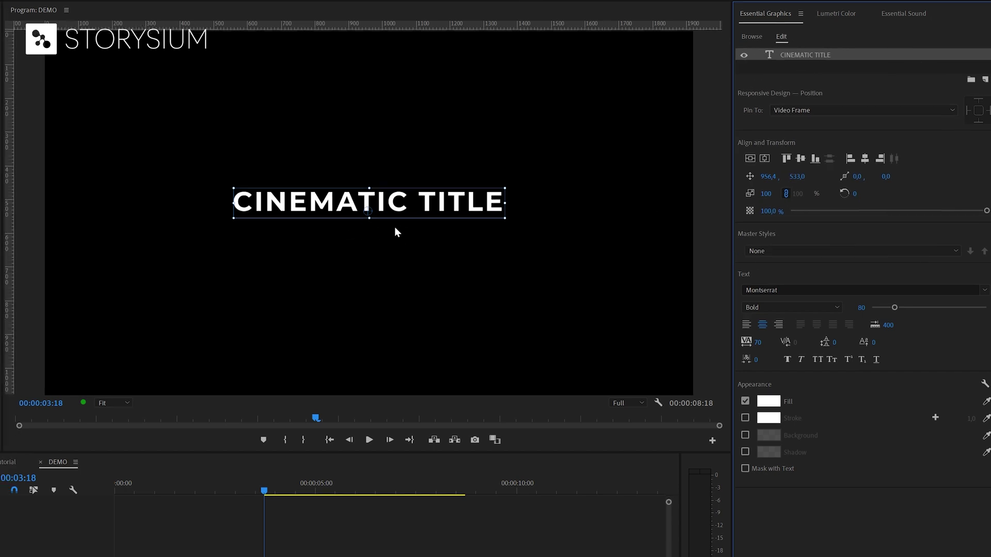
# Add a second text layer reading 'MODERN & SIMPLE' below the title
pyautogui.click(75, 456)
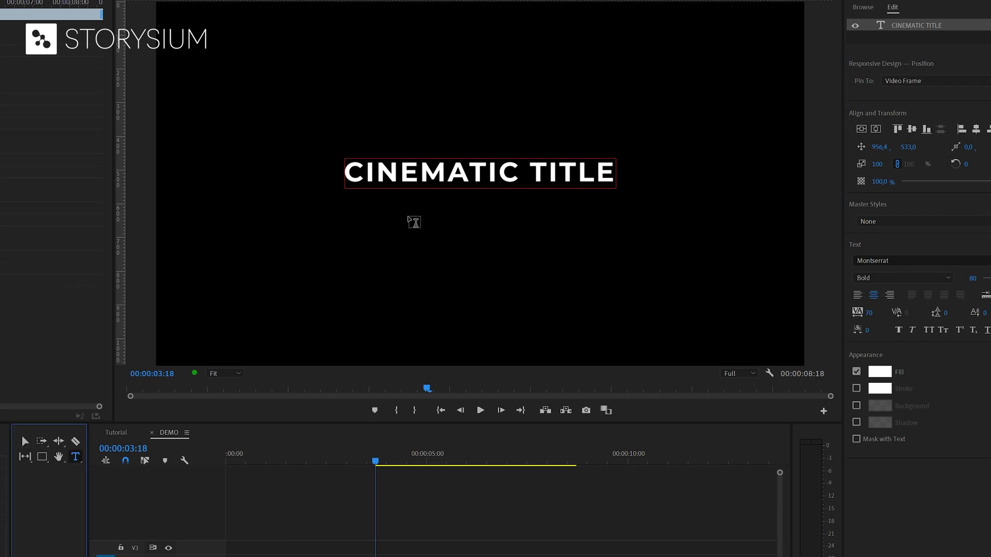
pyautogui.click(390, 216)
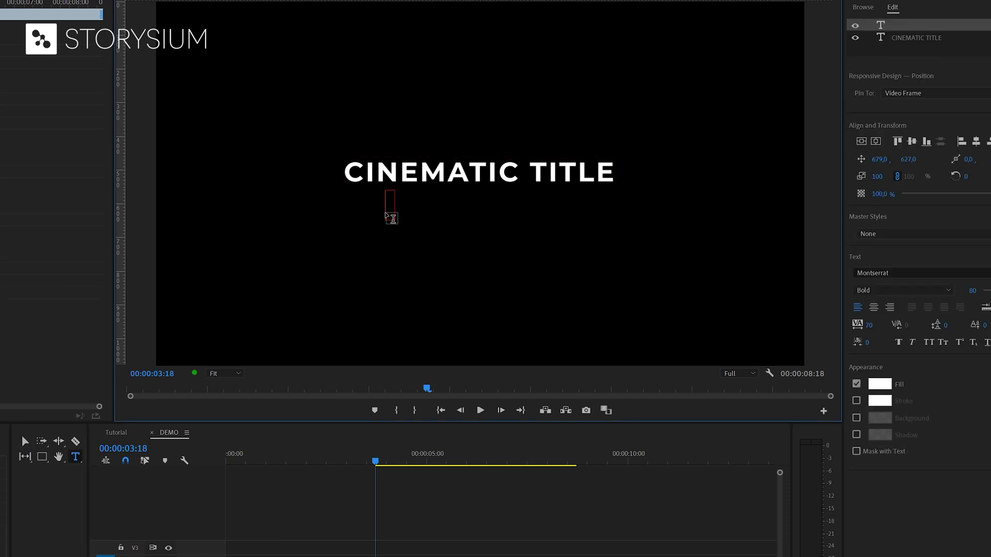
pyautogui.write('MODERN & S')
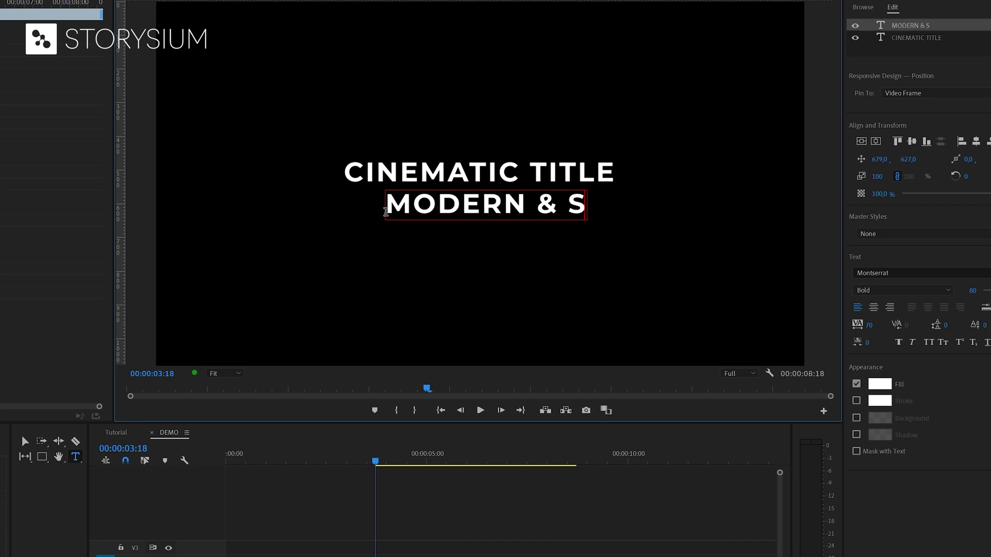
pyautogui.write('IMPLE')
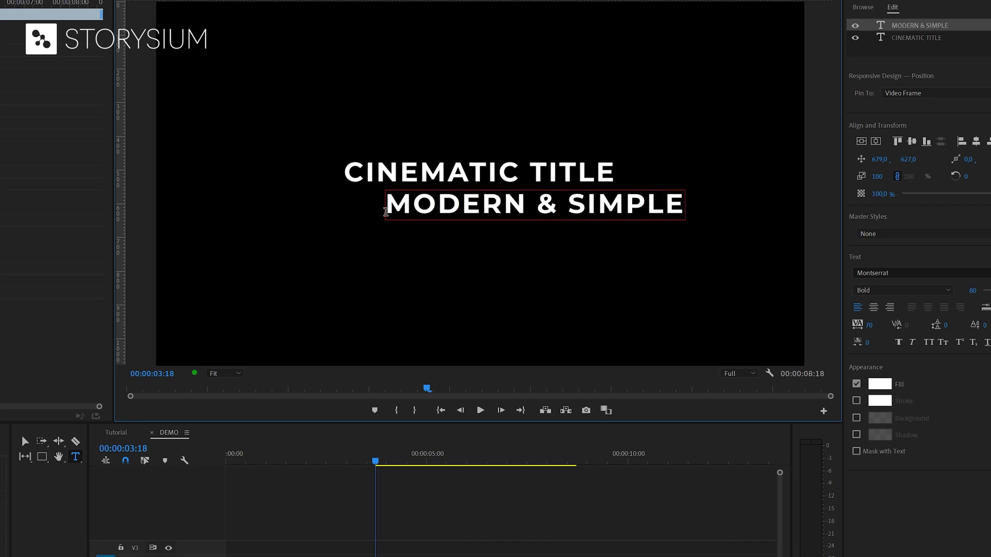
pyautogui.press('Escape')
# Style the subtitle as Light, size 50, centre-aligned and horizontally centred, just under the title
pyautogui.click(888, 290)
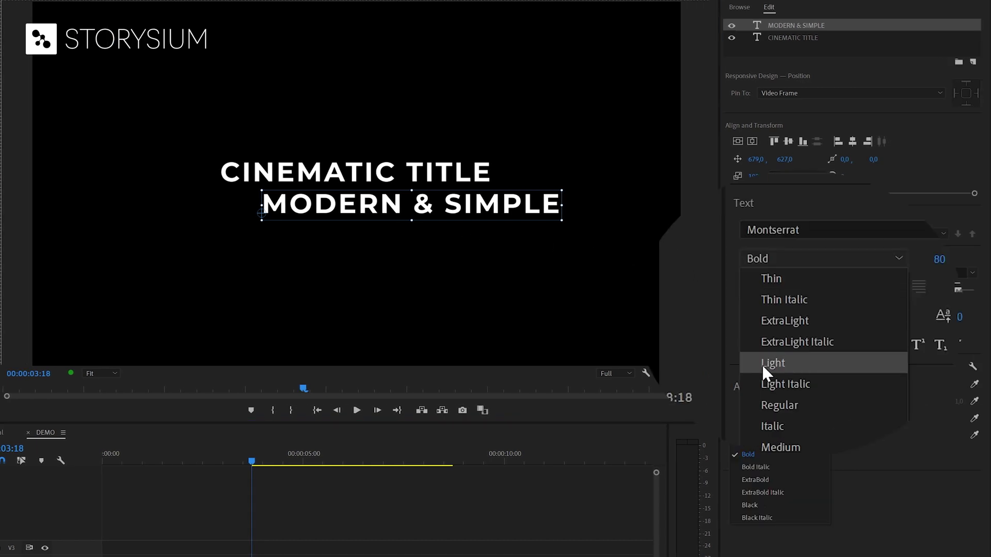
pyautogui.click(764, 363)
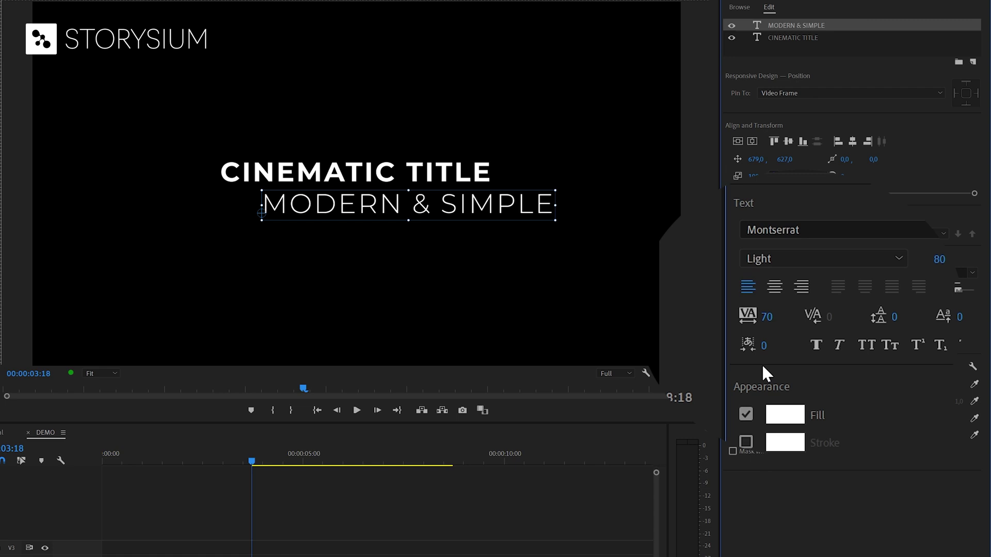
pyautogui.click(939, 259)
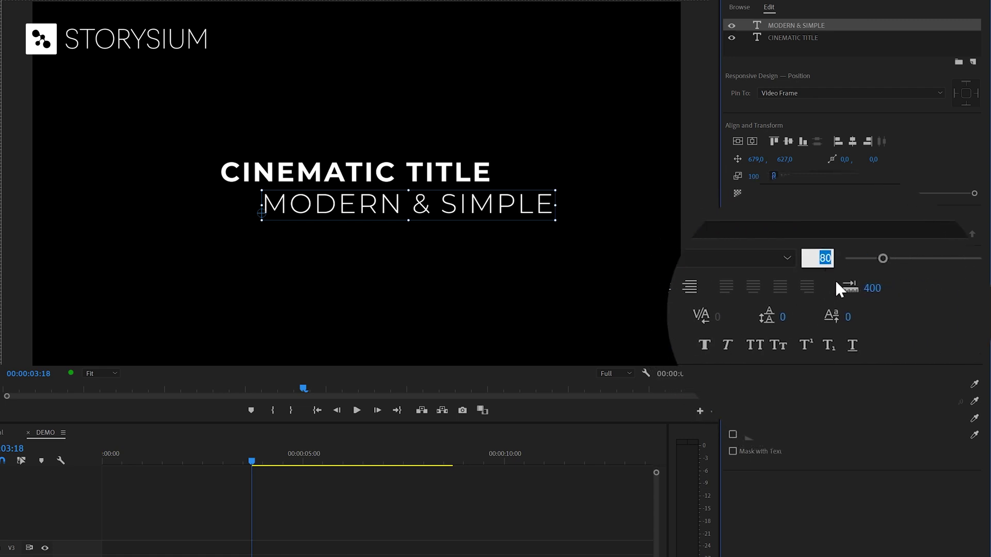
pyautogui.write('50')
pyautogui.press('Return')
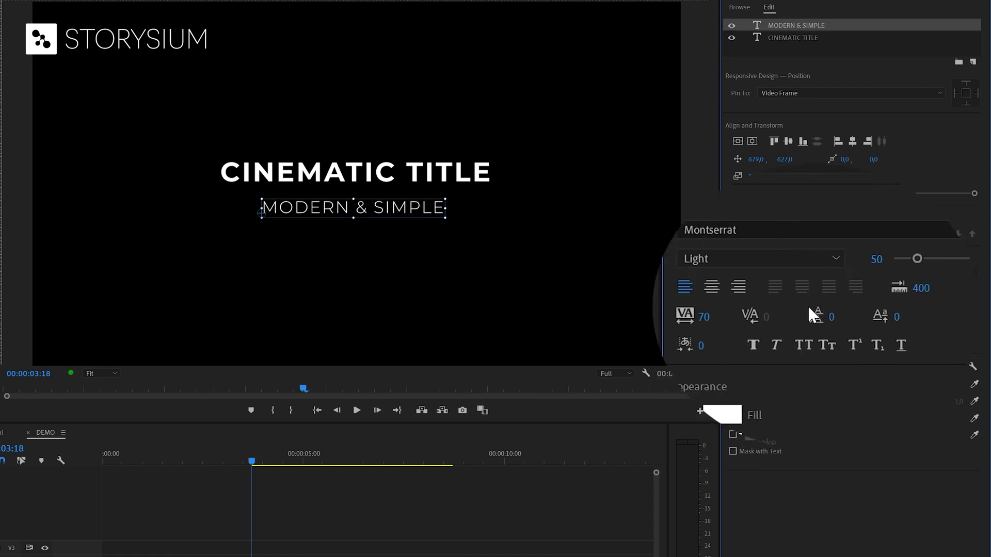
pyautogui.click(771, 288)
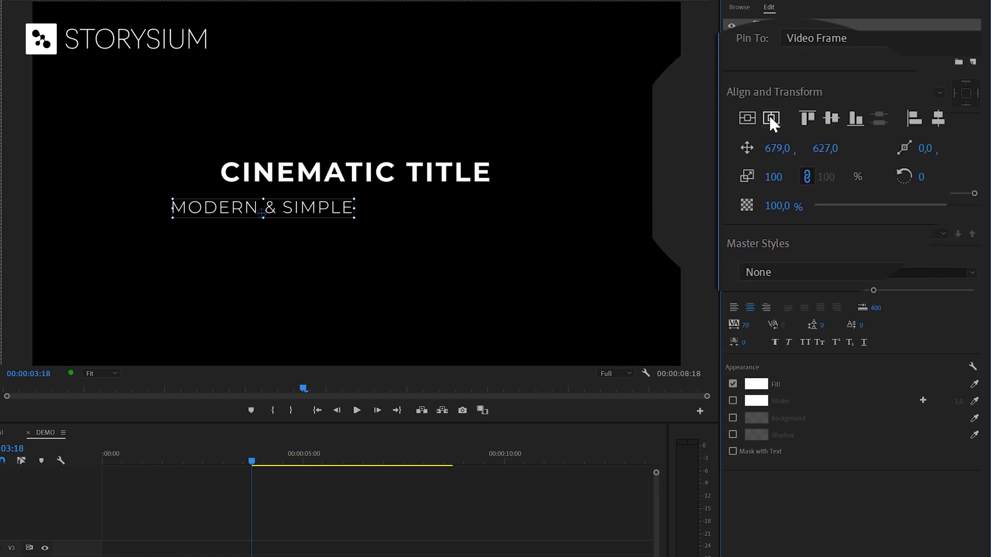
pyautogui.click(771, 119)
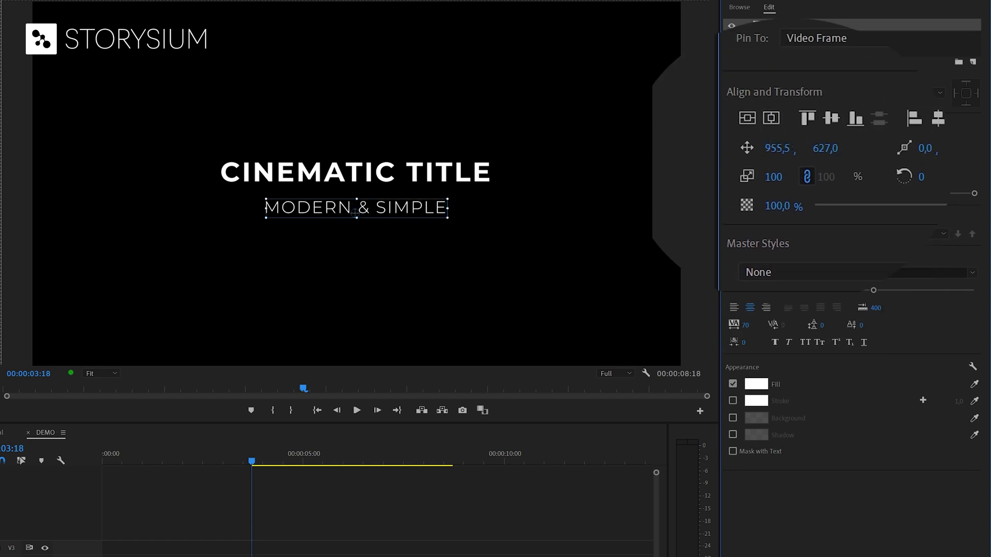
pyautogui.moveTo(825, 148); pyautogui.dragTo(825, 148)
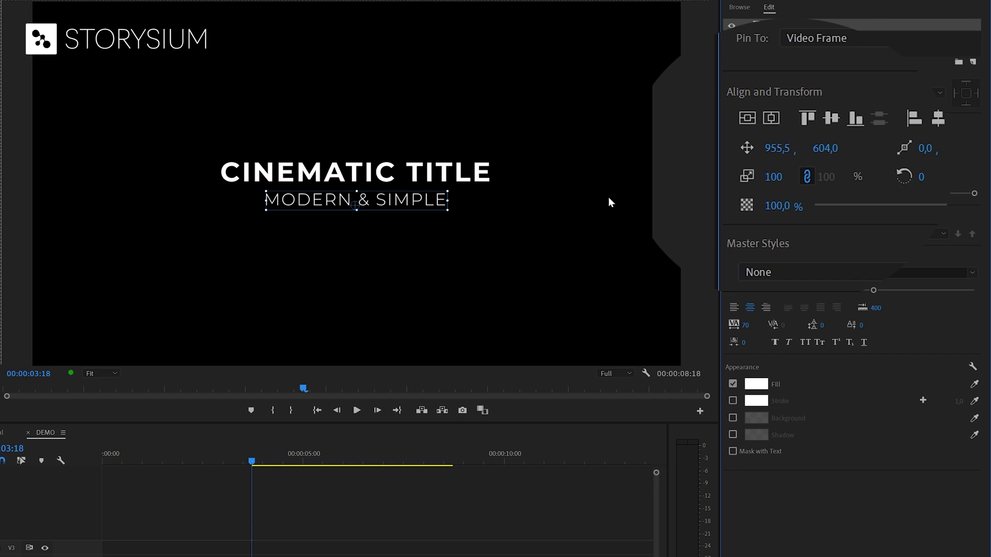
pyautogui.click(560, 212)
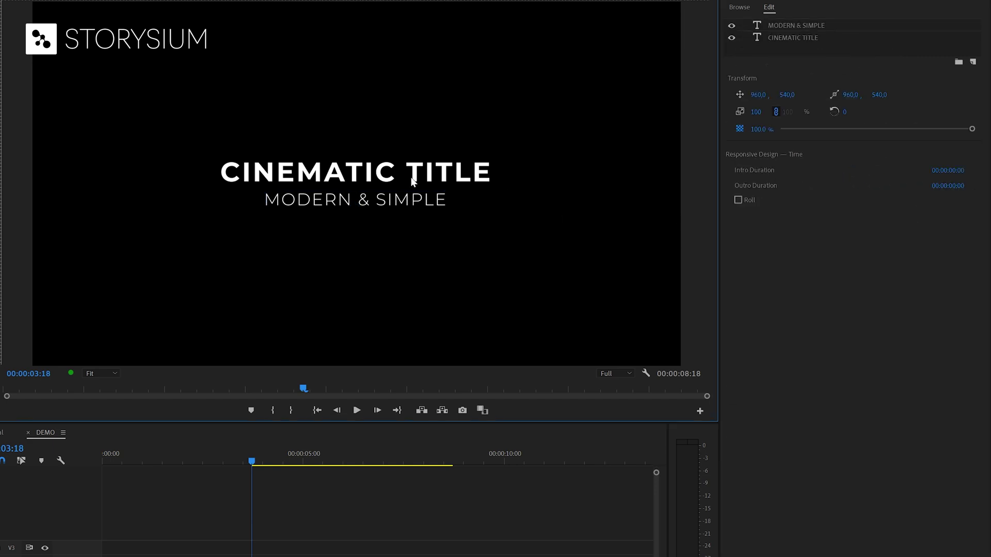
# Set the CINEMATIC TITLE layer's tracking to 100
pyautogui.click(440, 181)
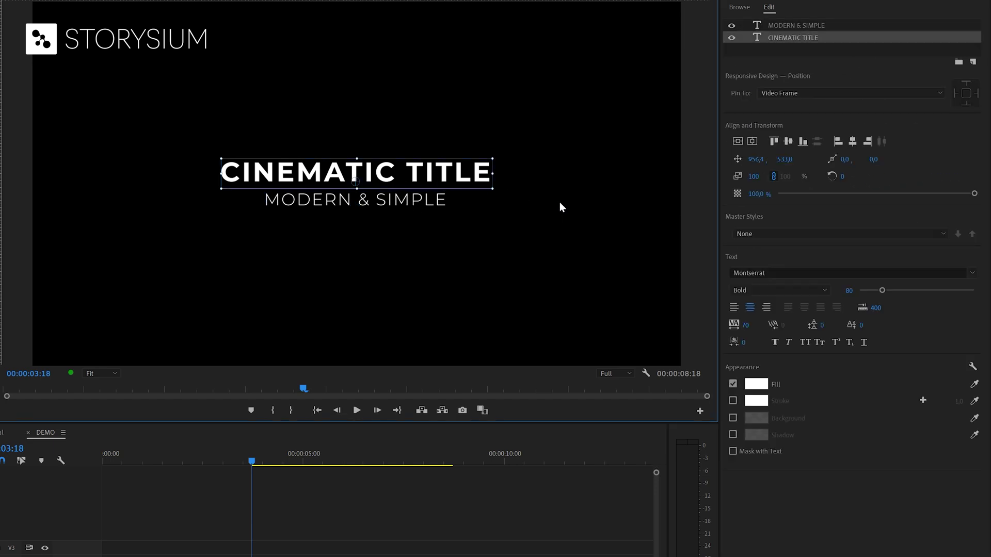
pyautogui.click(744, 325)
pyautogui.write('1')
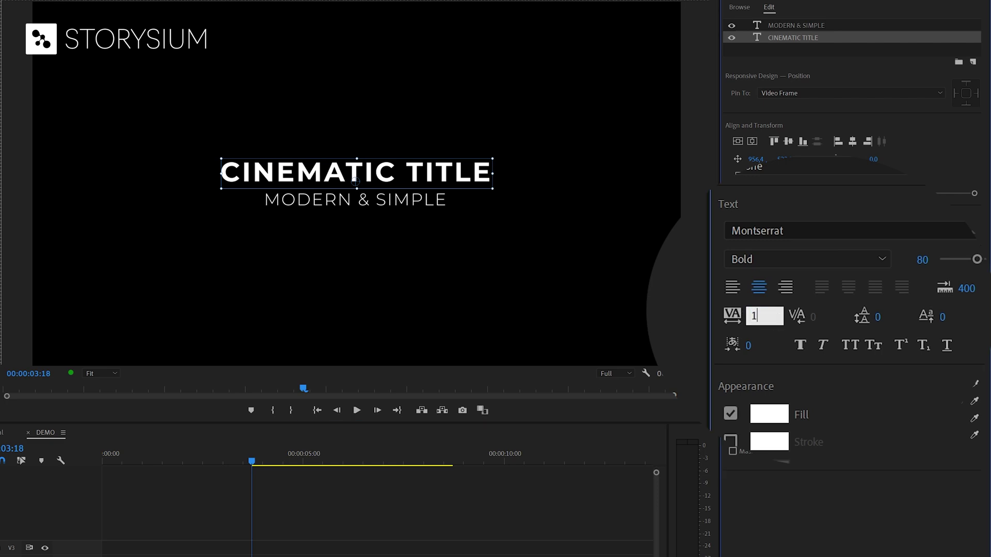
pyautogui.write('00')
pyautogui.press('Return')
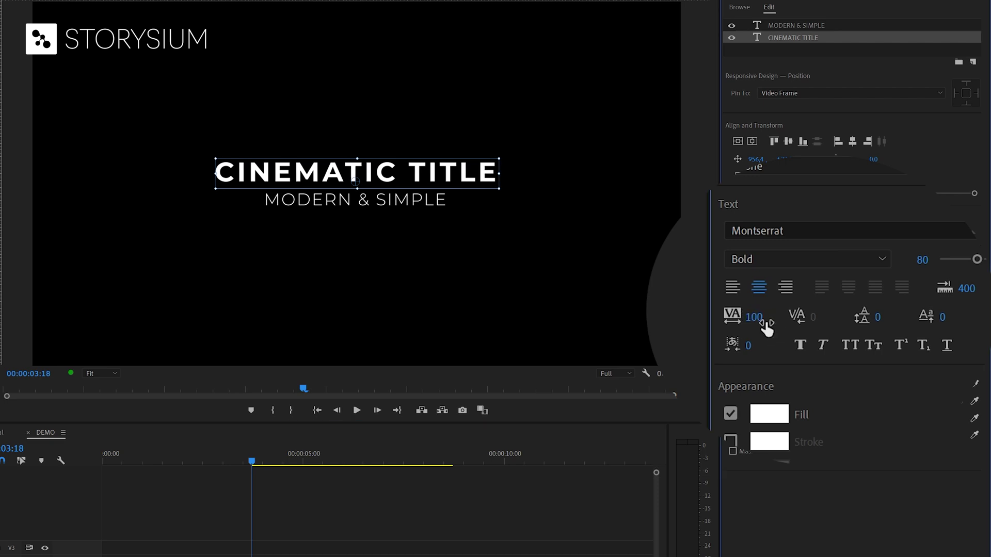
pyautogui.click(427, 253)
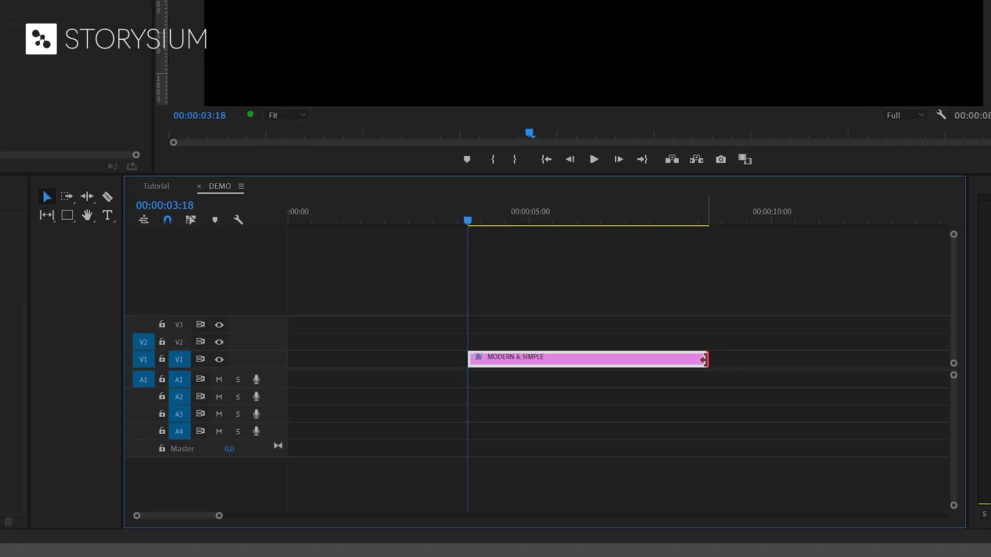
# Drag the title clip's end outward and its start back to 0, spanning about 10 seconds
pyautogui.moveTo(451, 556); pyautogui.dragTo(503, 556)
pyautogui.moveTo(770, 359); pyautogui.dragTo(765, 358)
pyautogui.moveTo(470, 358); pyautogui.dragTo(237, 361)
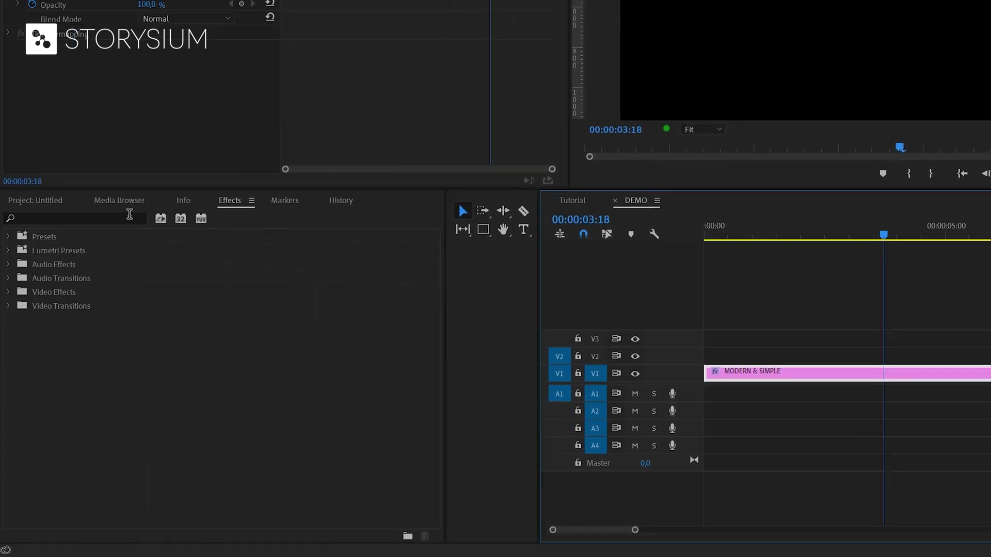
# Apply Gaussian Blur to the title clip and add Blurriness keyframes near 1 and 4 seconds
pyautogui.write('gau')
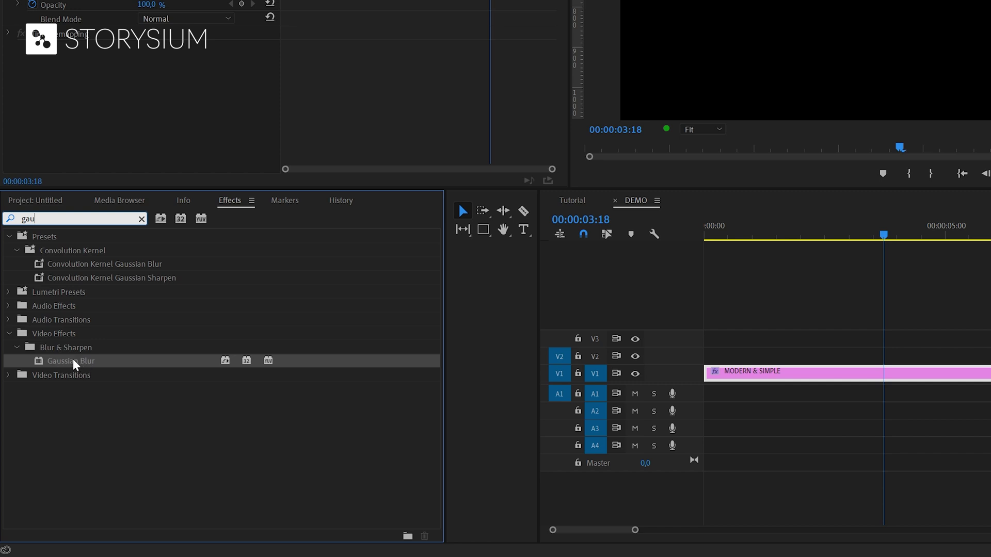
pyautogui.moveTo(58, 364); pyautogui.dragTo(750, 377)
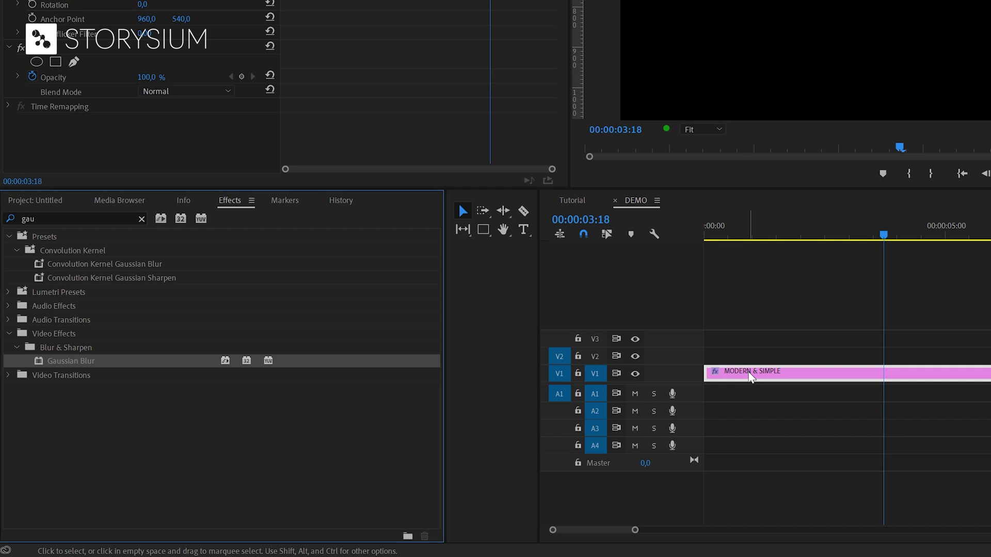
pyautogui.click(53, 168)
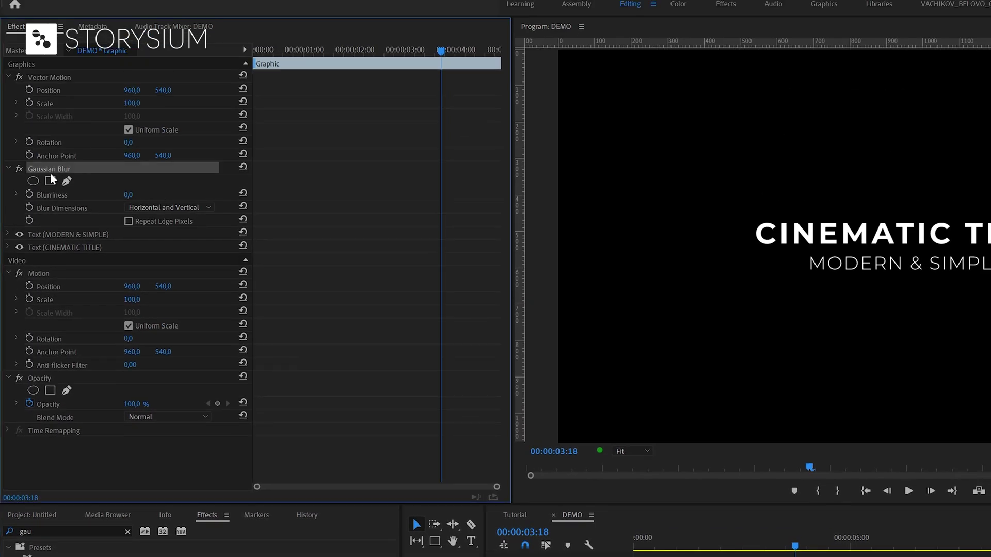
pyautogui.click(28, 194)
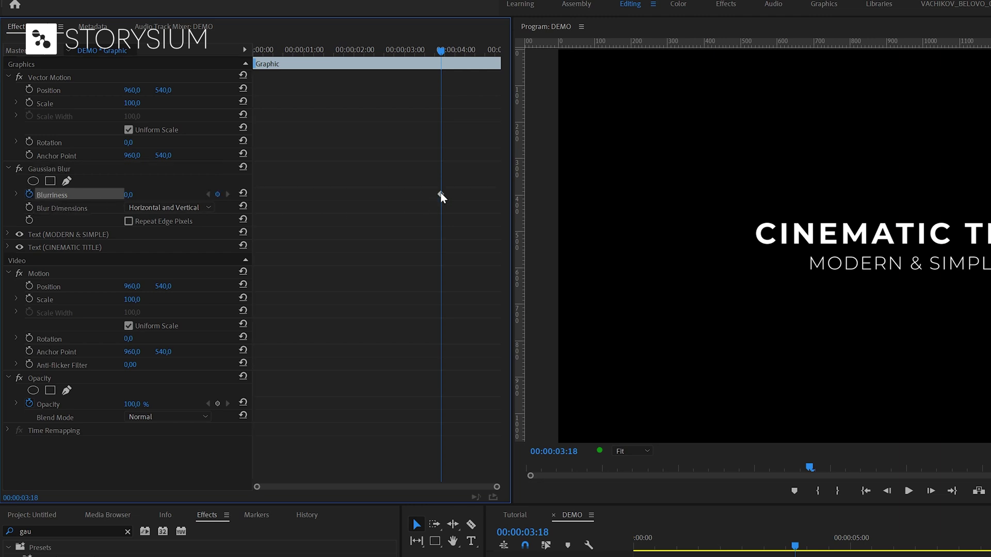
pyautogui.moveTo(440, 195); pyautogui.dragTo(306, 197)
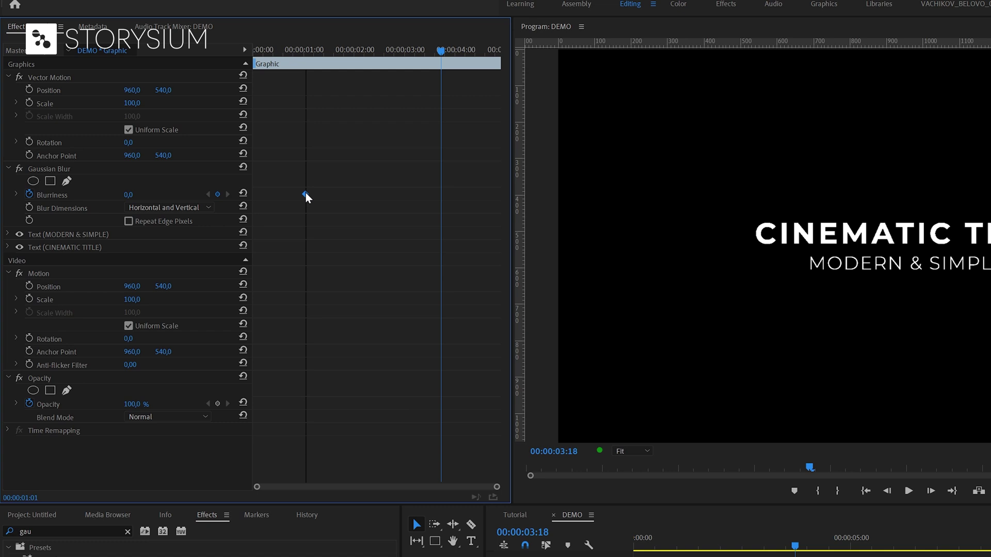
pyautogui.click(243, 196)
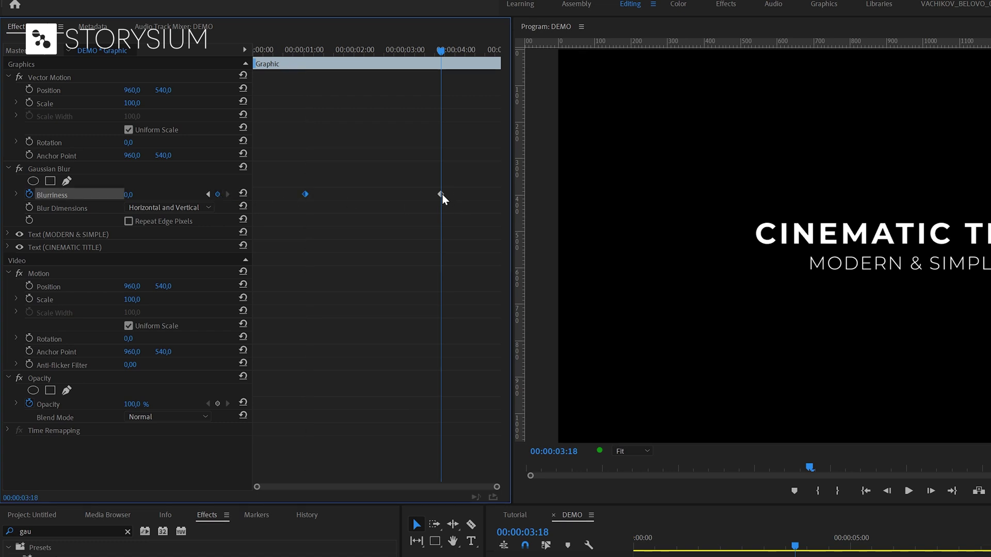
pyautogui.moveTo(441, 195); pyautogui.dragTo(457, 193)
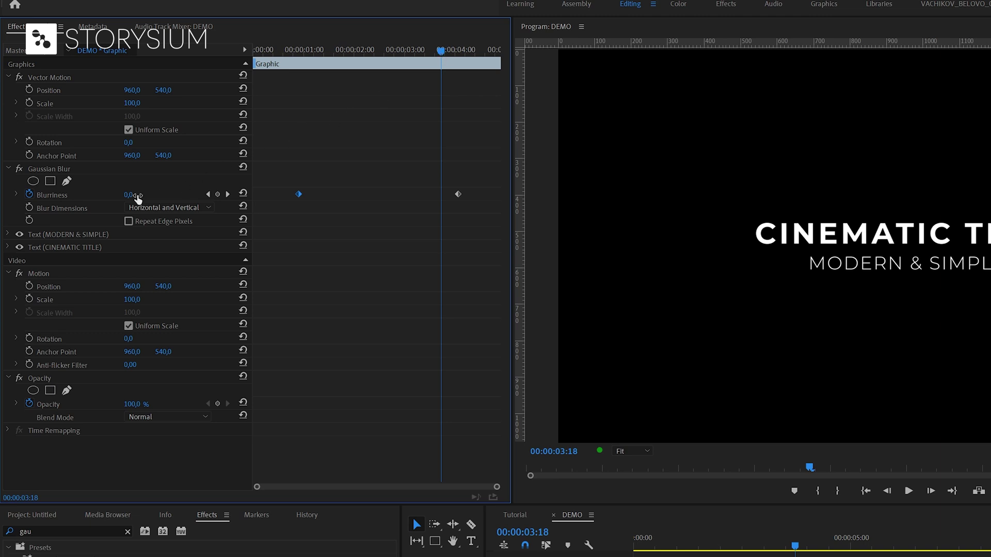
# Add Blurriness 150 keyframes at the clip's end and start, then check the blurred opening
pyautogui.click(137, 195)
pyautogui.press('Return')
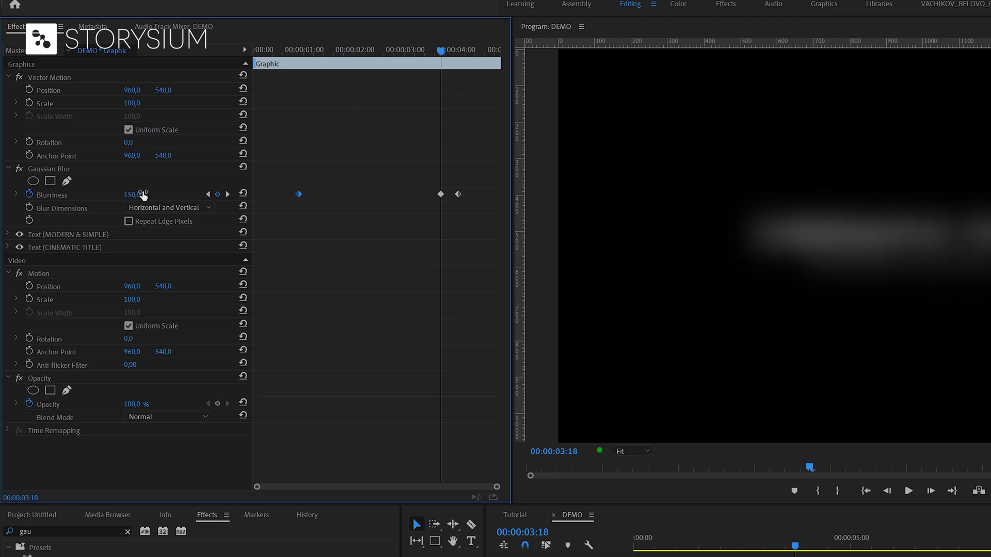
pyautogui.moveTo(440, 194); pyautogui.dragTo(520, 207)
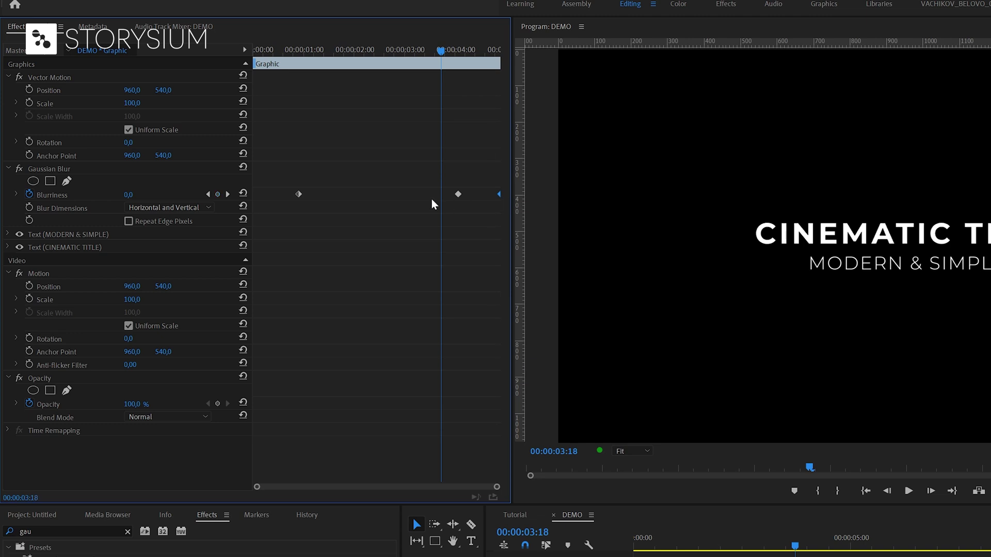
pyautogui.click(153, 196)
pyautogui.write('150')
pyautogui.press('Return')
pyautogui.moveTo(446, 196); pyautogui.dragTo(248, 197)
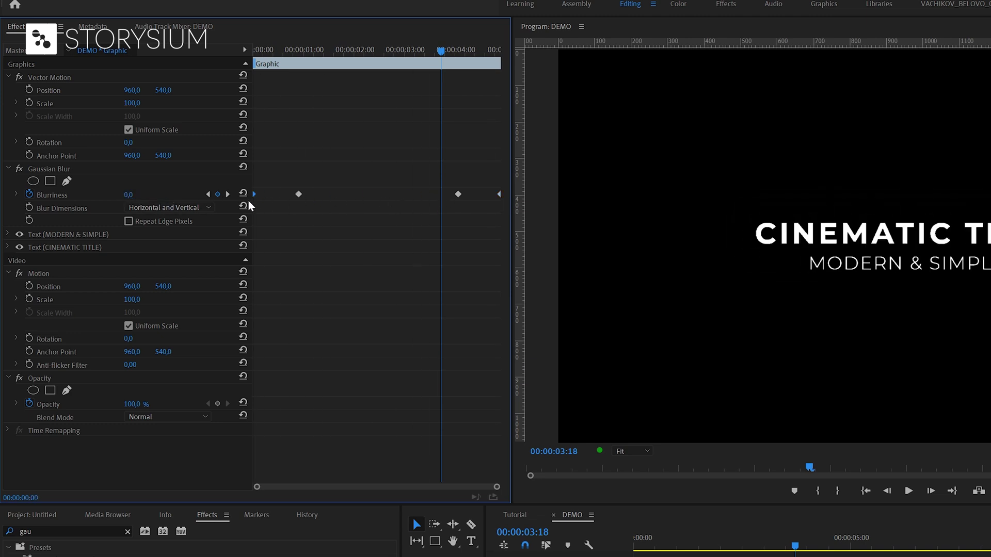
pyautogui.moveTo(233, 47); pyautogui.dragTo(324, 73)
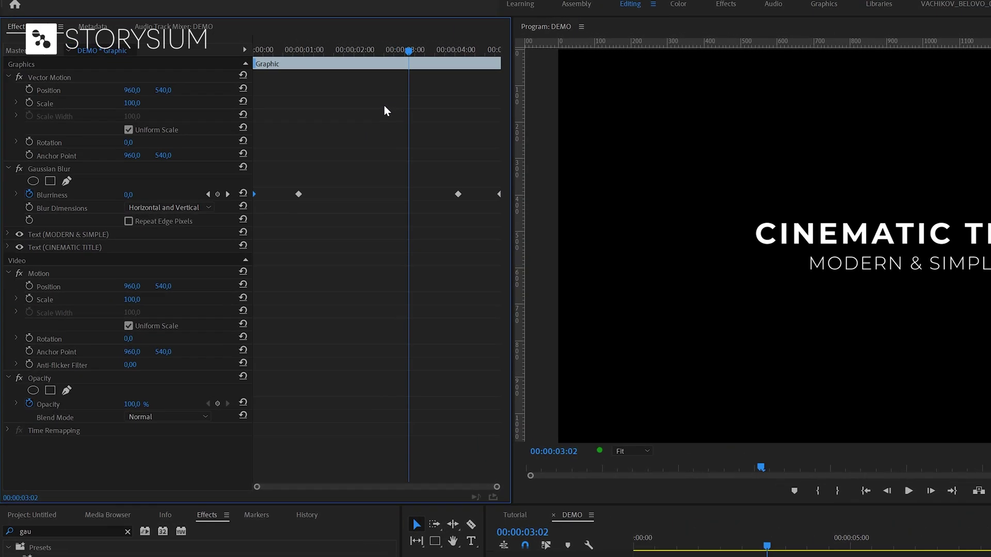
# Keyframe Opacity at 100% near 1 and 4 seconds and 0% at the clip's start and end
pyautogui.click(42, 377)
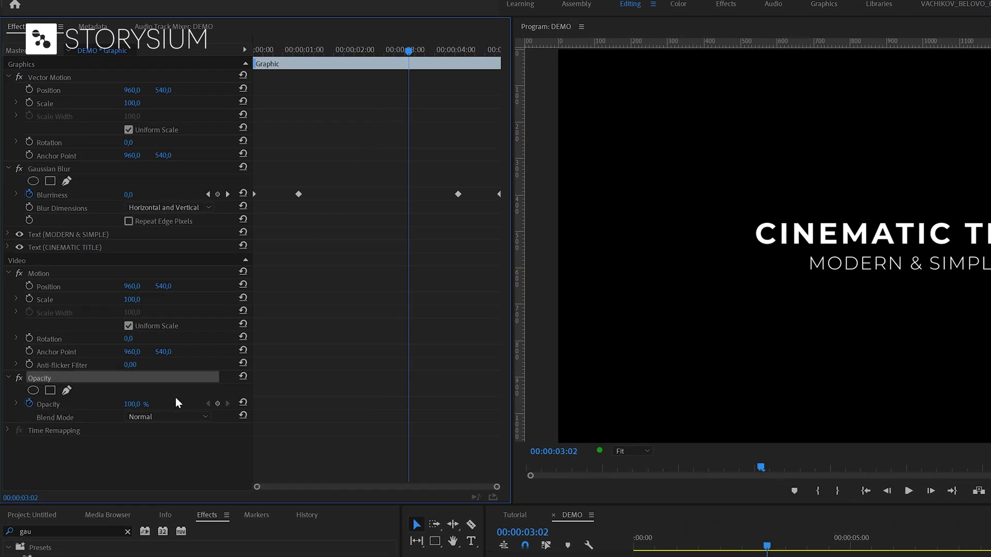
pyautogui.click(216, 403)
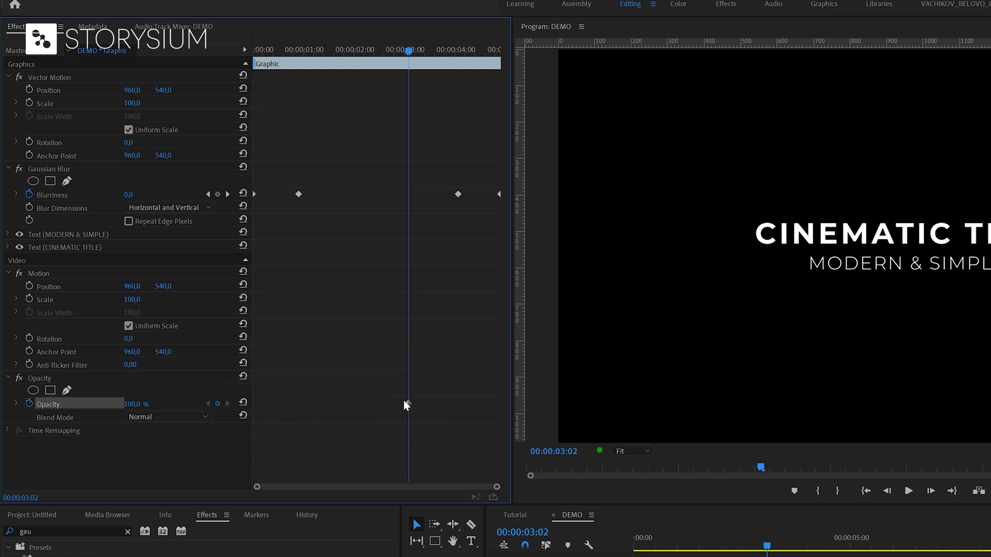
pyautogui.moveTo(405, 402); pyautogui.dragTo(298, 401)
pyautogui.click(217, 403)
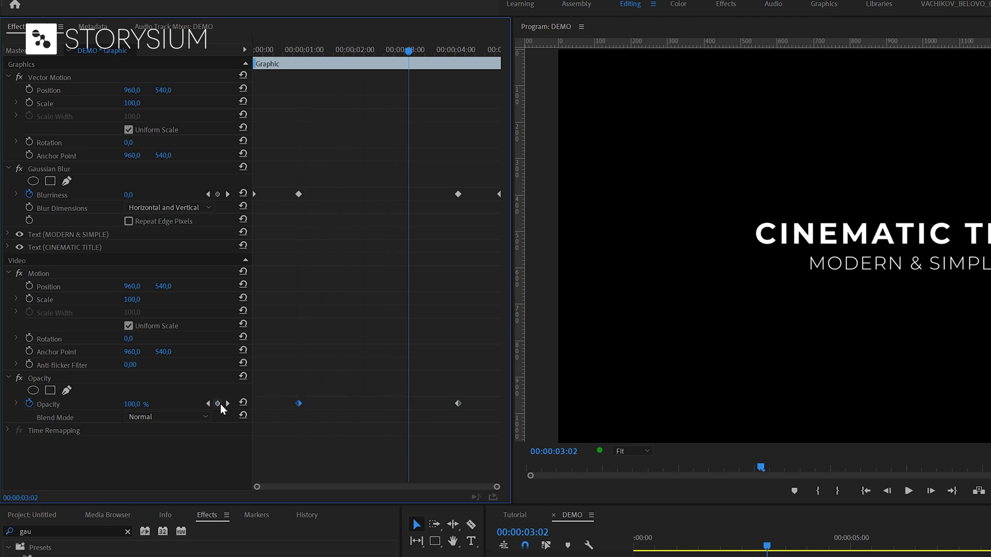
pyautogui.moveTo(152, 407); pyautogui.dragTo(98, 407)
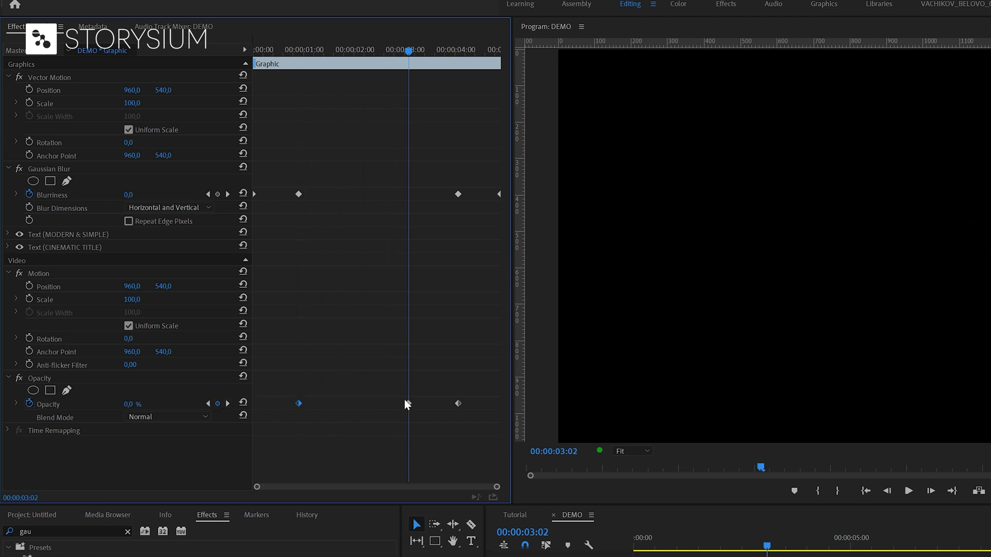
pyautogui.moveTo(407, 403); pyautogui.dragTo(513, 400)
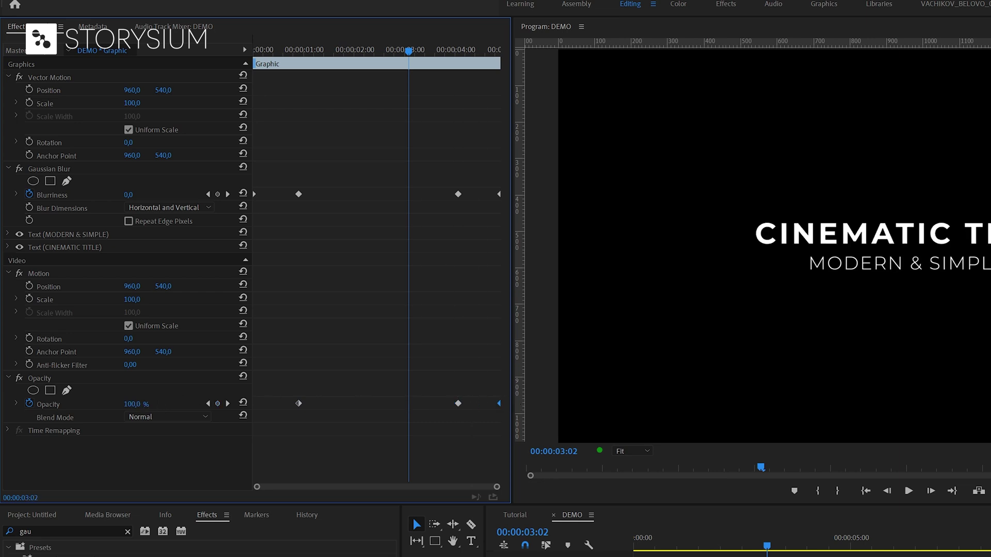
pyautogui.moveTo(170, 404); pyautogui.dragTo(155, 404)
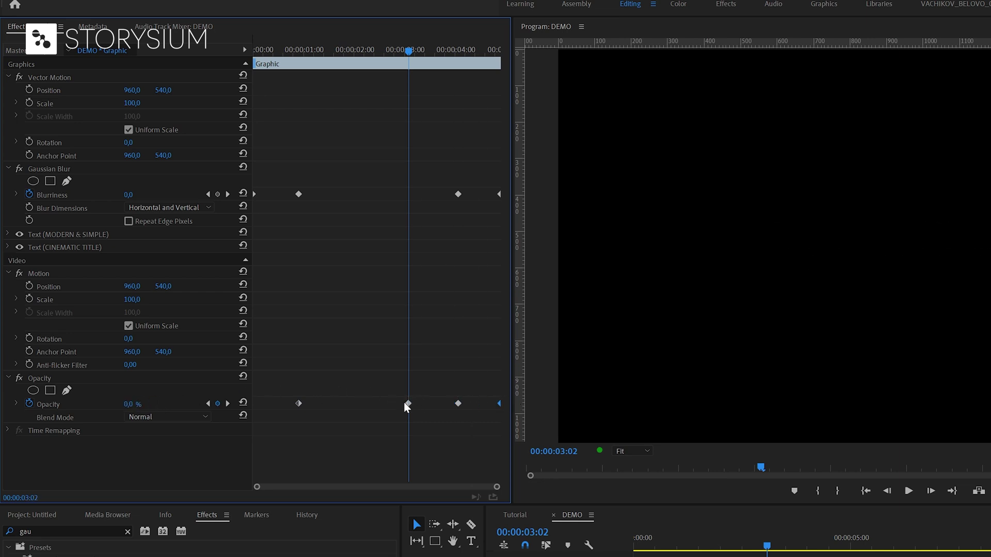
pyautogui.moveTo(405, 403); pyautogui.dragTo(252, 412)
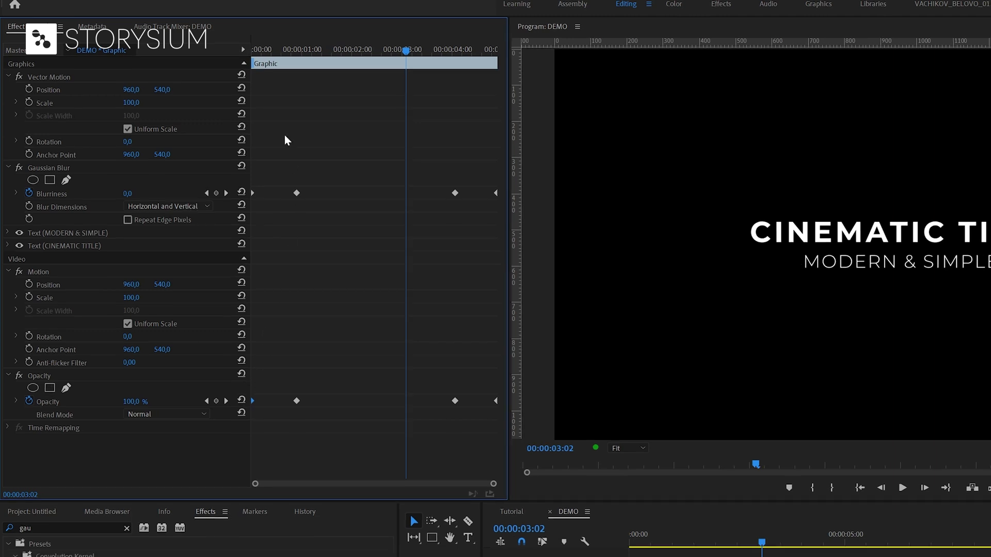
pyautogui.moveTo(309, 50); pyautogui.dragTo(312, 97)
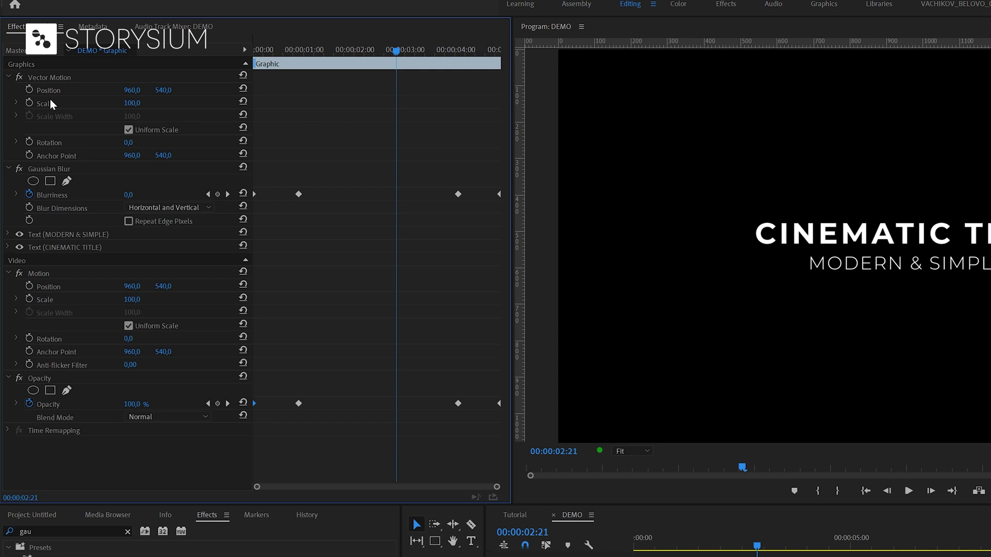
# Keyframe Scale from 85 at the clip start to 100 at its end, then play it back
pyautogui.click(28, 103)
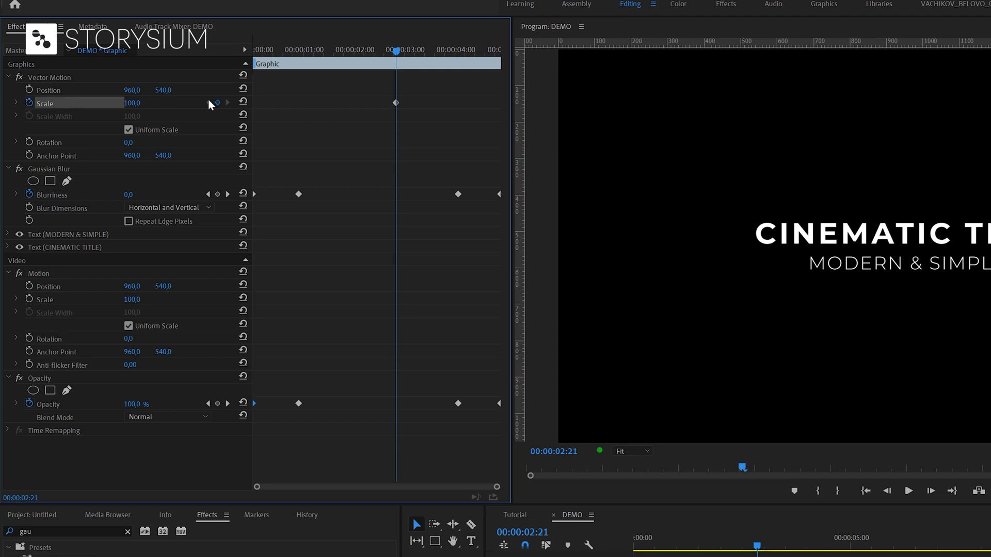
pyautogui.moveTo(397, 103); pyautogui.dragTo(510, 97)
pyautogui.click(142, 101)
pyautogui.write('85')
pyautogui.press('Return')
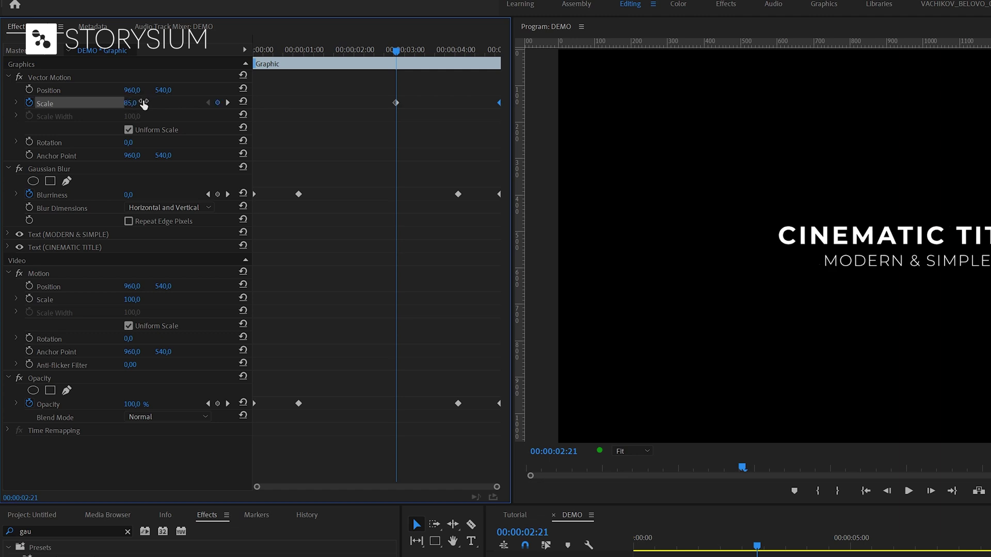
pyautogui.moveTo(391, 103); pyautogui.dragTo(221, 116)
pyautogui.moveTo(278, 49); pyautogui.dragTo(255, 50)
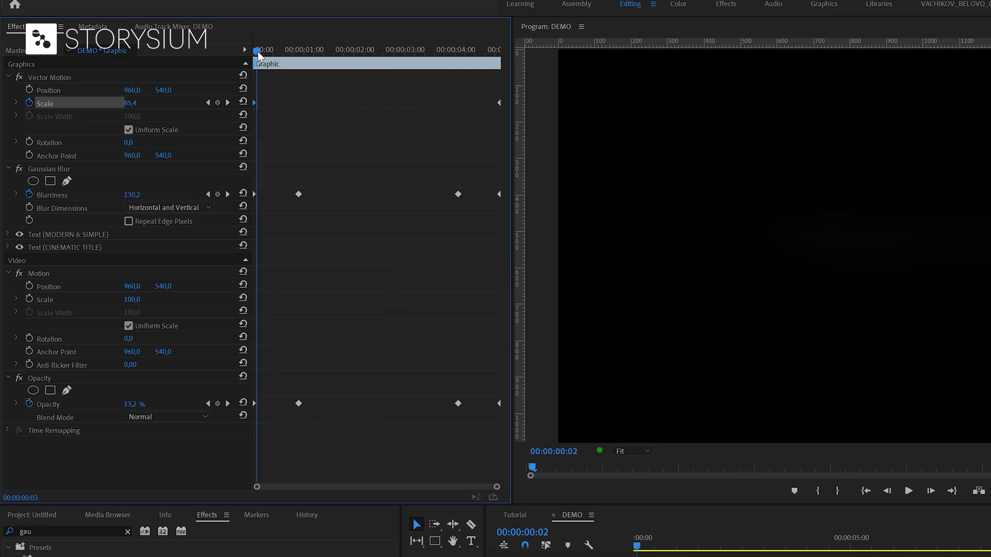
pyautogui.press('space')
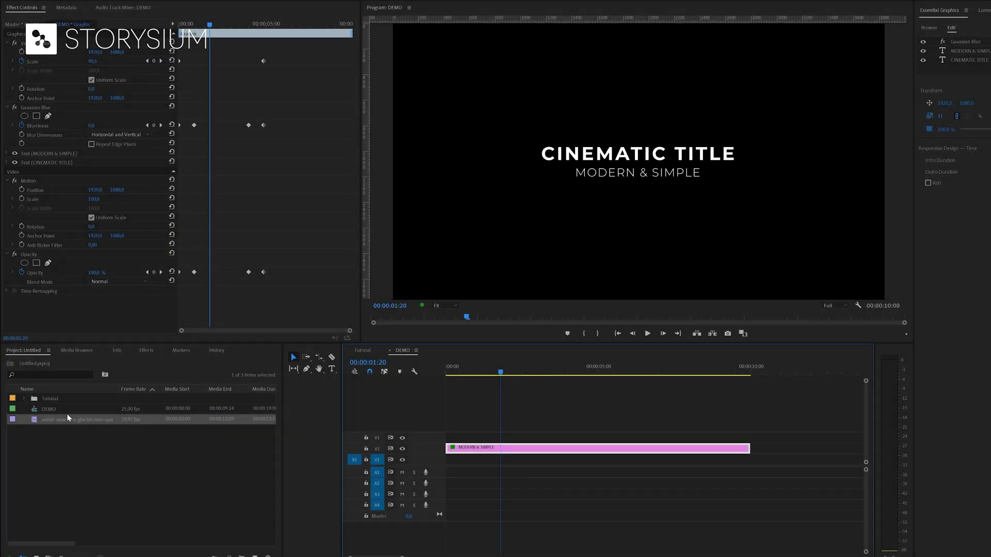
# Place the aerial river footage on V1 and scrub the CINEMATIC TITLE scale-up from 88 to 93
pyautogui.moveTo(67, 418); pyautogui.dragTo(443, 457)
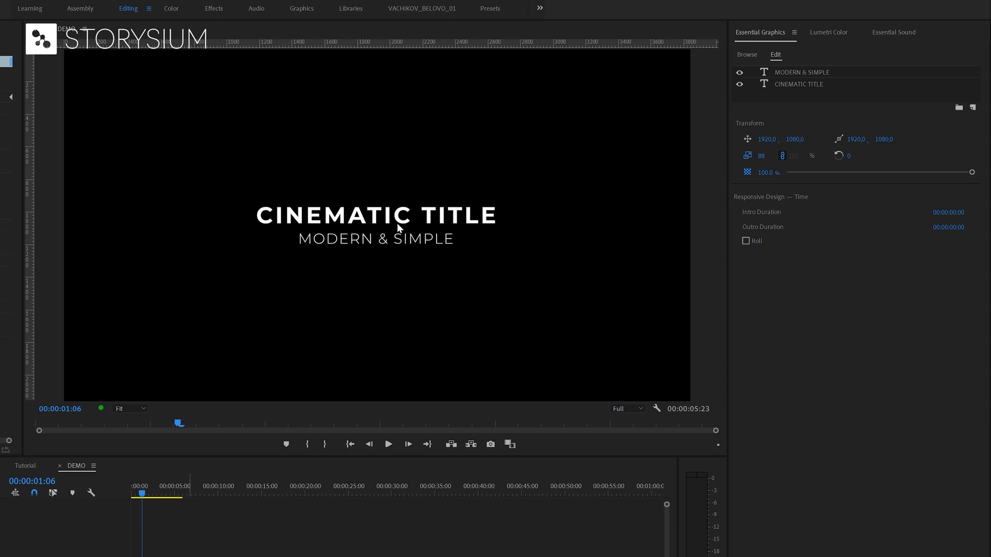
pyautogui.click(807, 72)
pyautogui.click(806, 82)
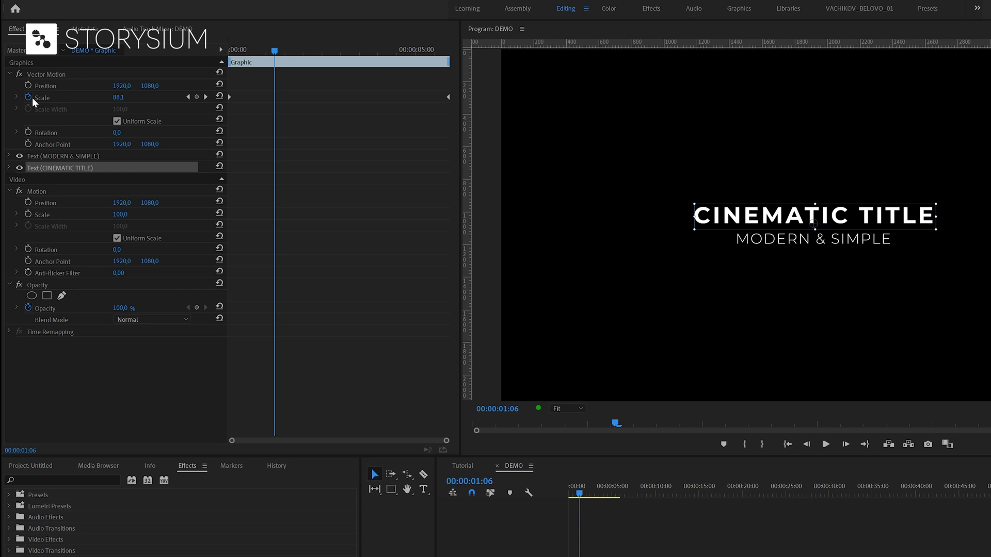
pyautogui.moveTo(278, 52); pyautogui.dragTo(353, 90)
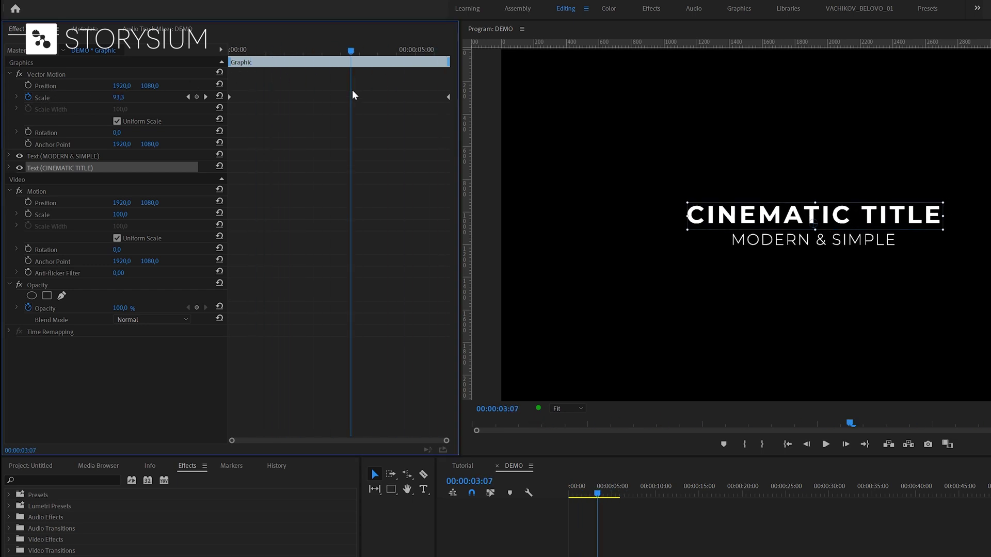
# Draw a thin white rectangle under CINEMATIC TITLE and lower it to about Y 1102, above the subtitle
pyautogui.click(391, 489)
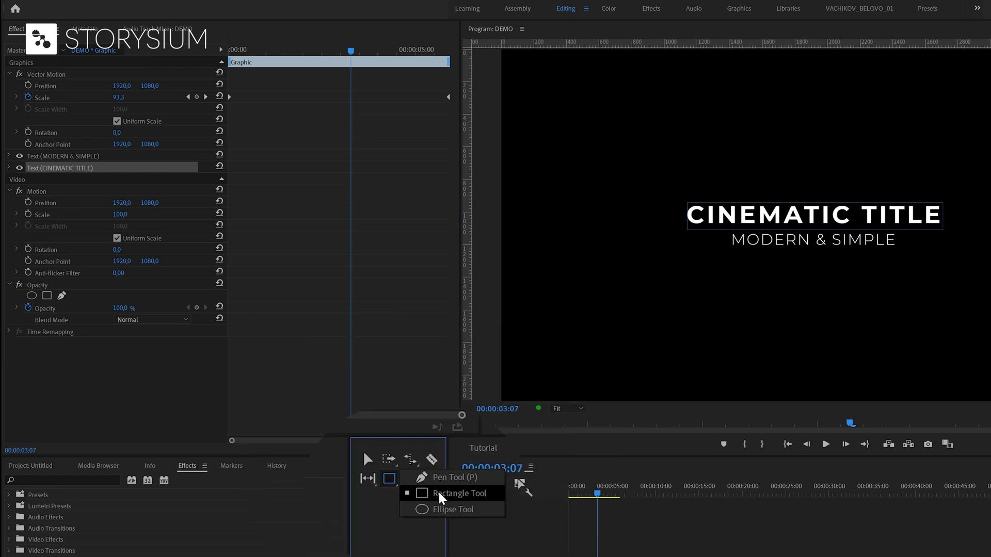
pyautogui.click(472, 480)
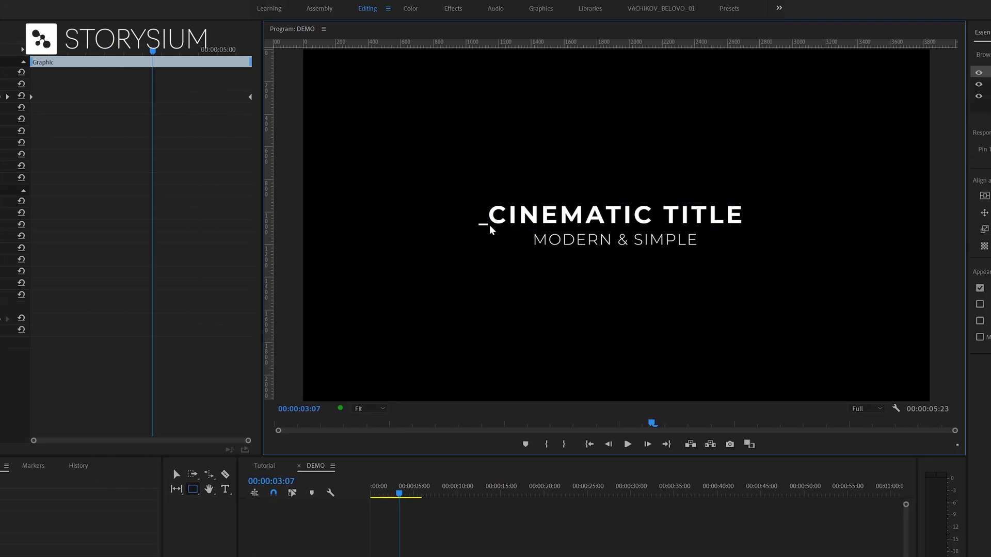
pyautogui.moveTo(489, 226); pyautogui.dragTo(754, 226)
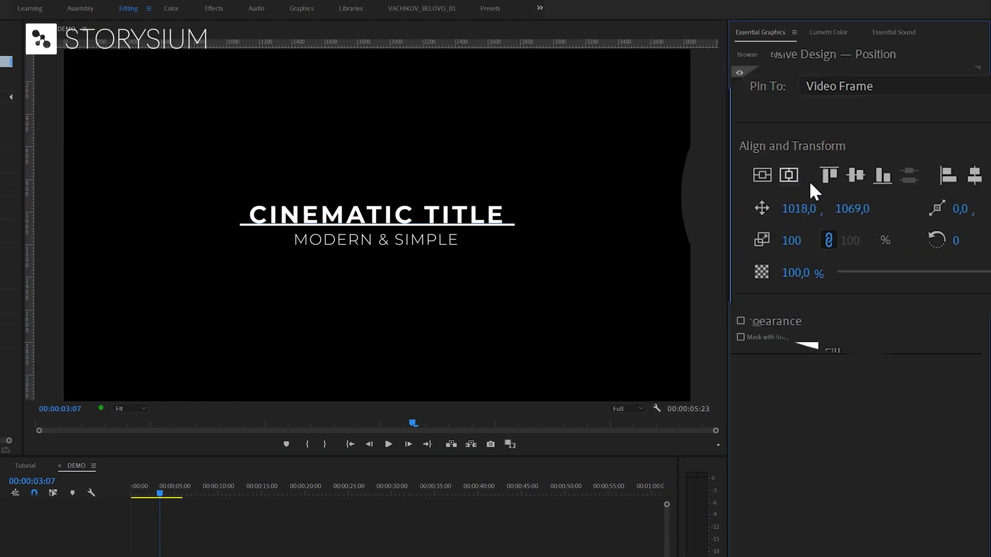
pyautogui.moveTo(859, 208); pyautogui.dragTo(874, 209)
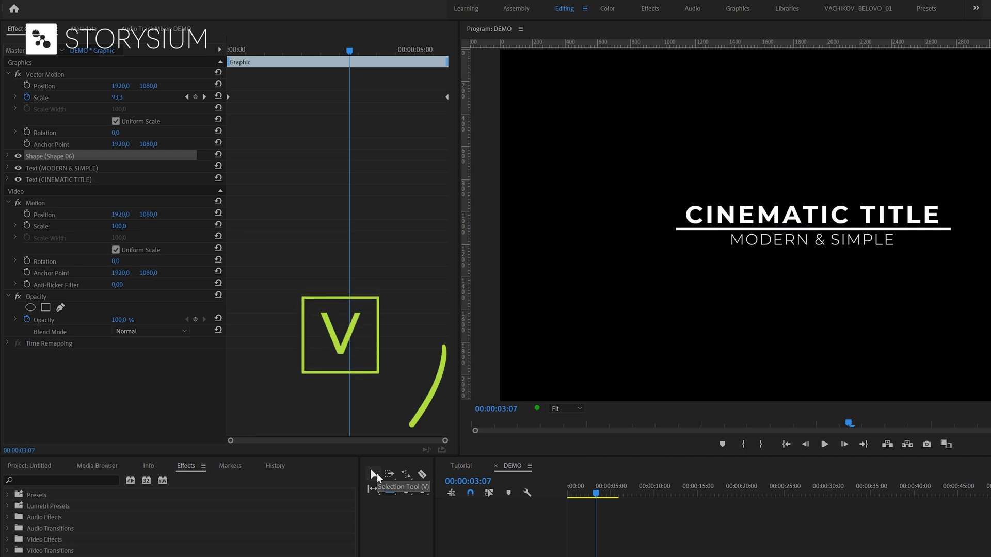
# Move the Shape 06 line's anchor point to its centre at 900.7, 7.3
pyautogui.click(376, 472)
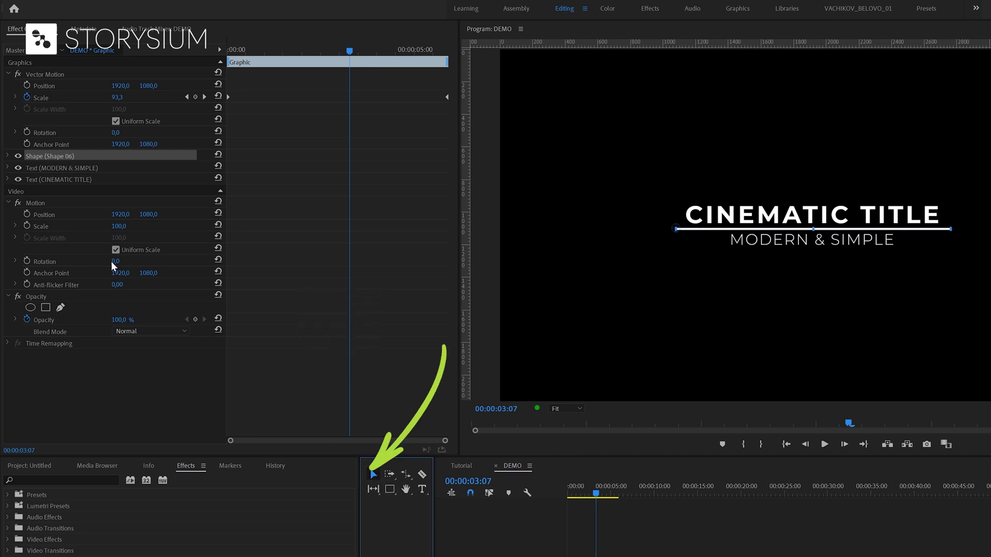
pyautogui.click(7, 156)
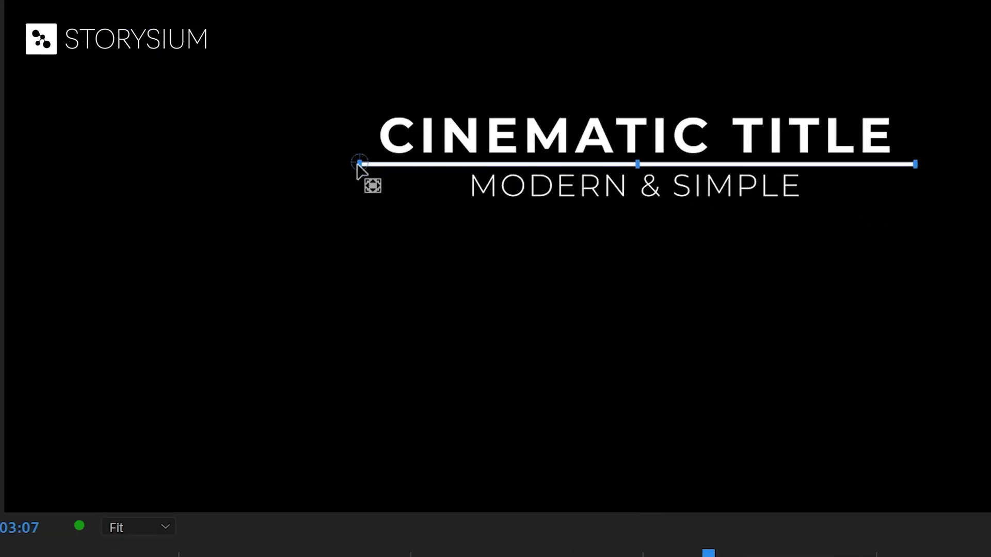
pyautogui.moveTo(359, 164); pyautogui.dragTo(639, 166)
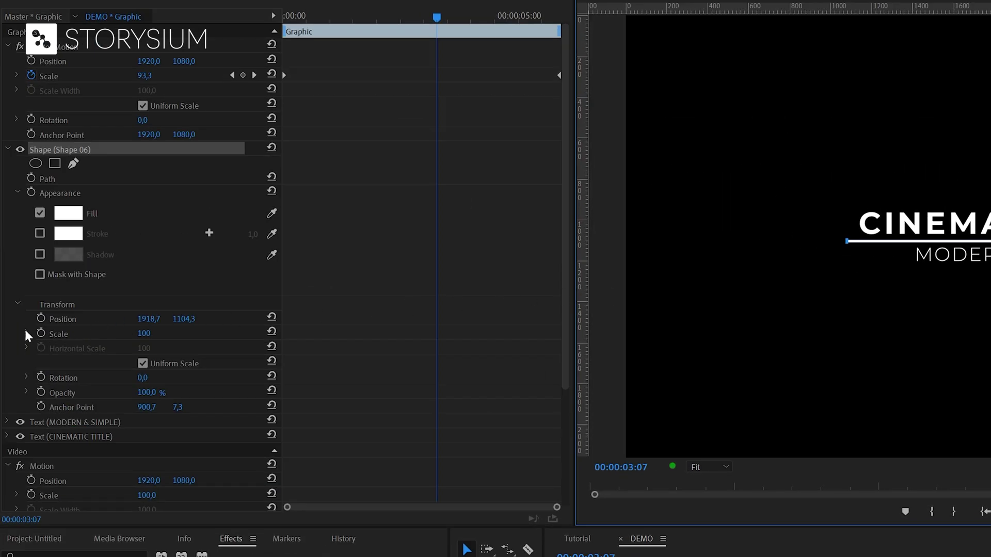
# With Uniform Scale off, keyframe the line's Horizontal Scale from 0 at clip start to 100
pyautogui.click(26, 334)
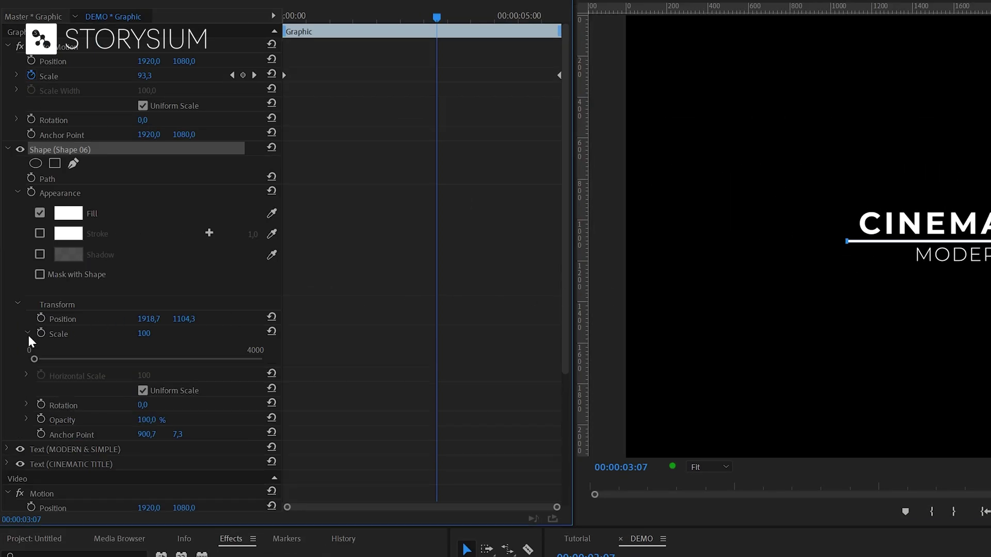
pyautogui.click(144, 390)
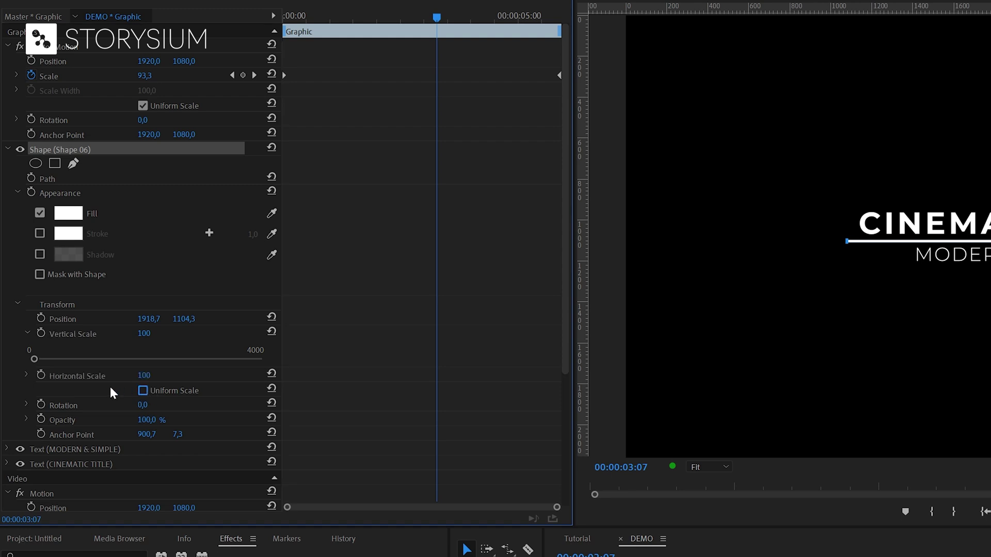
pyautogui.click(41, 375)
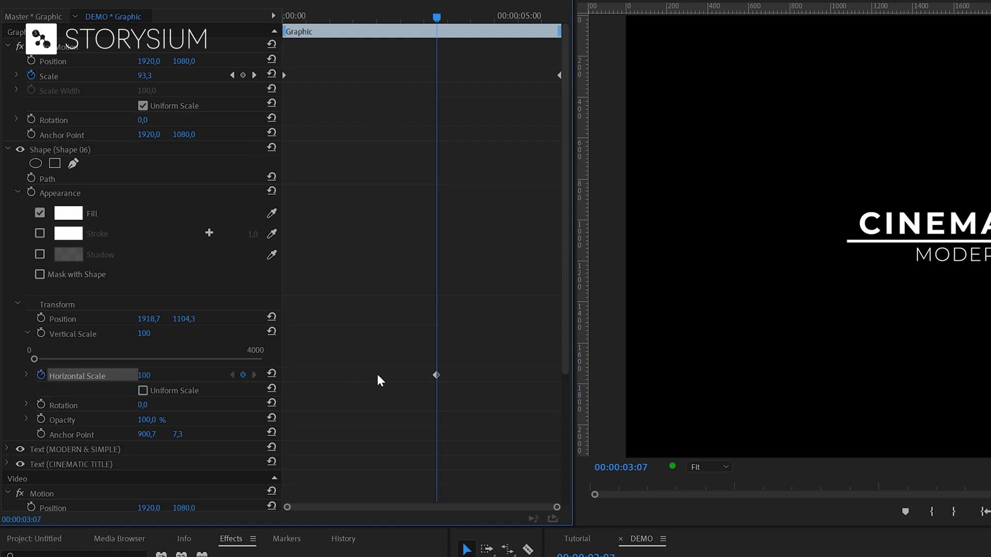
pyautogui.moveTo(436, 375); pyautogui.dragTo(332, 381)
pyautogui.click(147, 376)
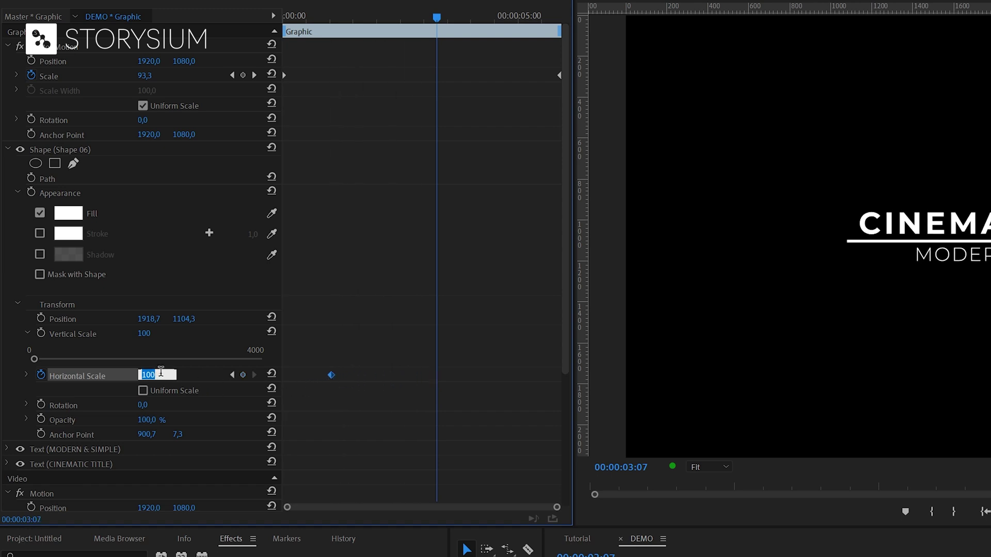
pyautogui.write('0')
pyautogui.press('Return')
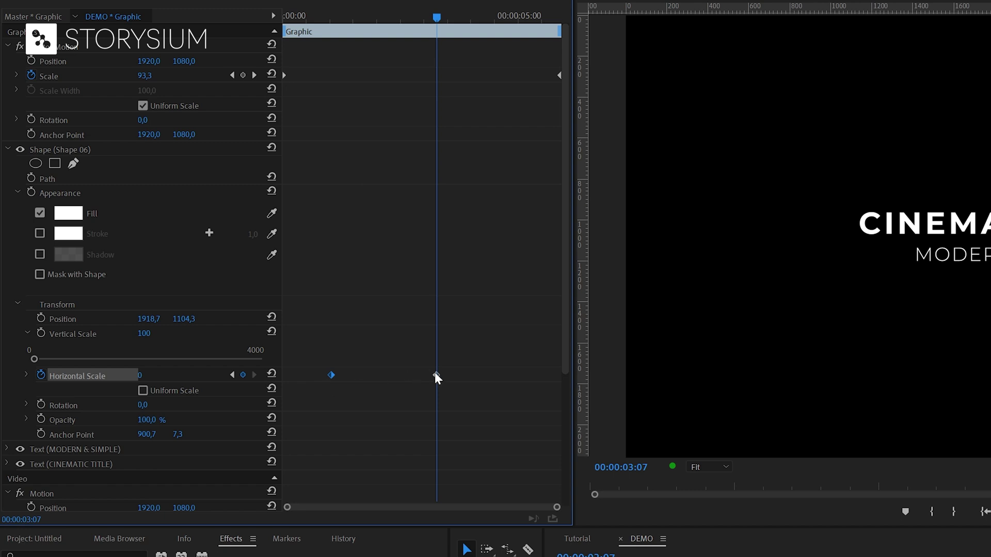
pyautogui.moveTo(436, 375); pyautogui.dragTo(284, 383)
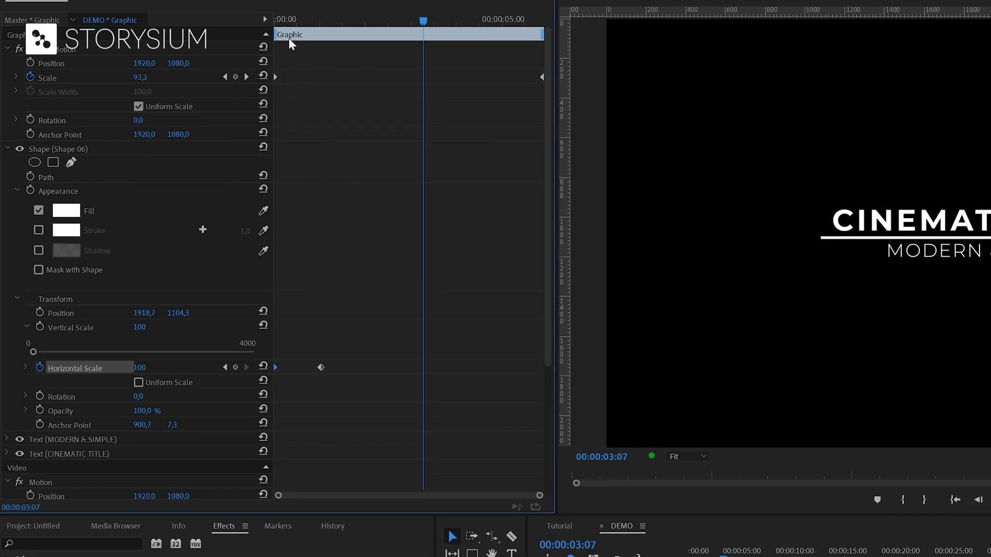
# Apply Ease In to the line's full-width keyframe near 00:00:00:24
pyautogui.moveTo(276, 32); pyautogui.dragTo(312, 44)
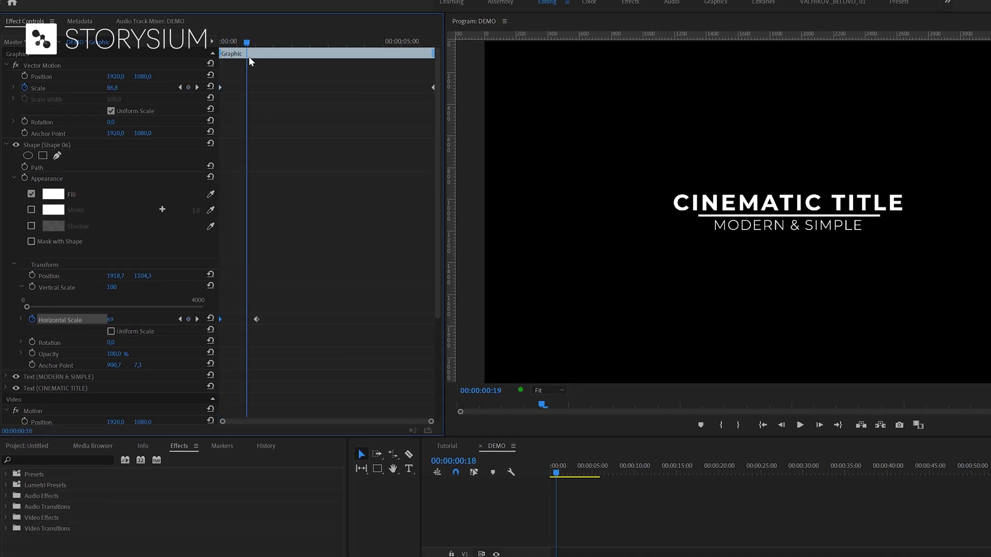
pyautogui.moveTo(249, 61)
pyautogui.mouseDown()
pyautogui.moveTo(265, 62)
pyautogui.moveTo(221, 76)
pyautogui.moveTo(255, 79)
pyautogui.mouseUp()
pyautogui.rightClick(257, 319)
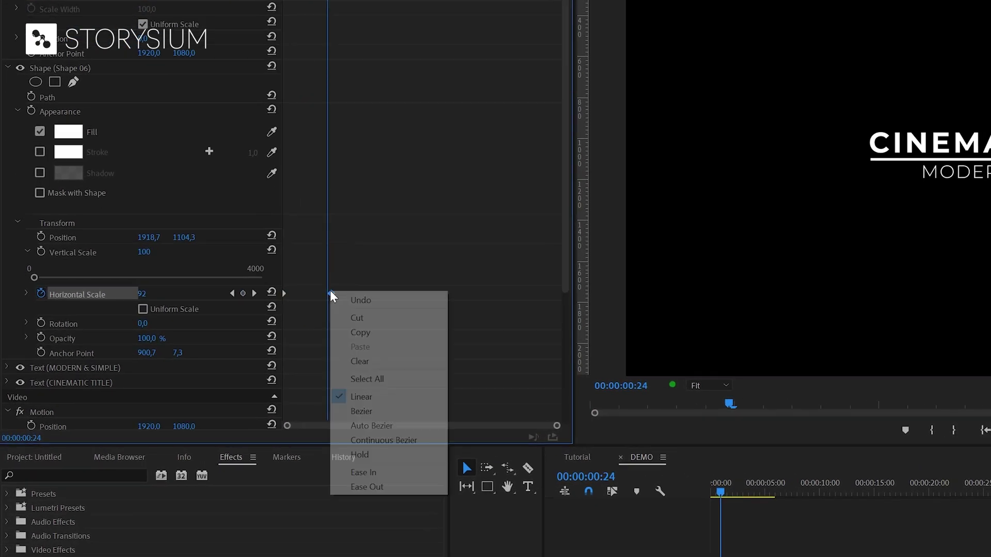
pyautogui.click(372, 468)
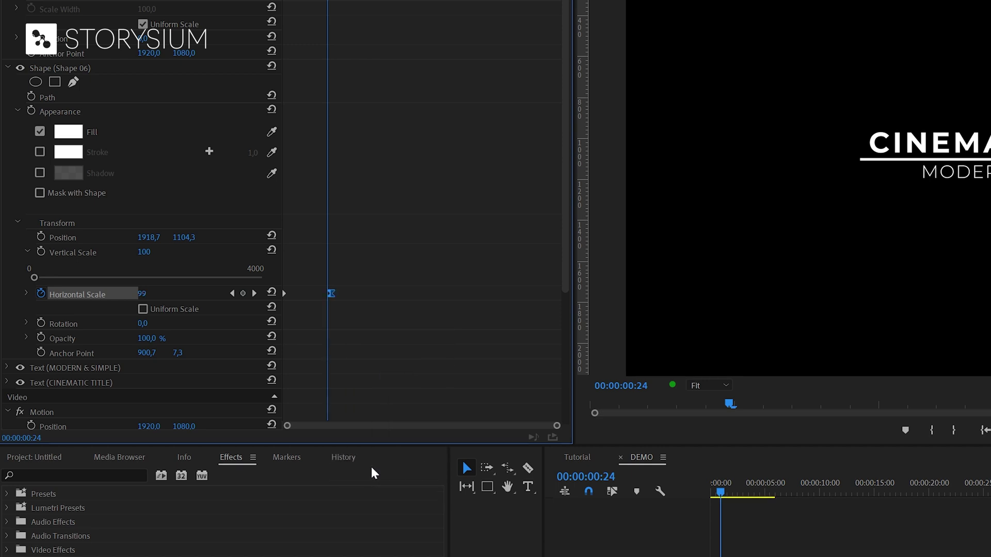
pyautogui.click(8, 67)
# Draw a closed four-point pen mask around MODERN & SIMPLE, its top edge along the white line
pyautogui.click(71, 83)
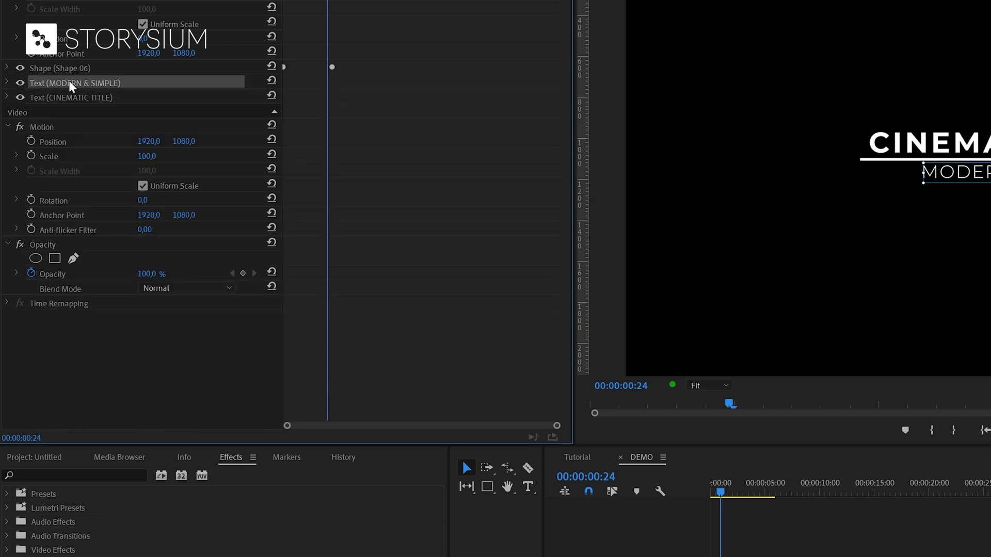
pyautogui.click(8, 83)
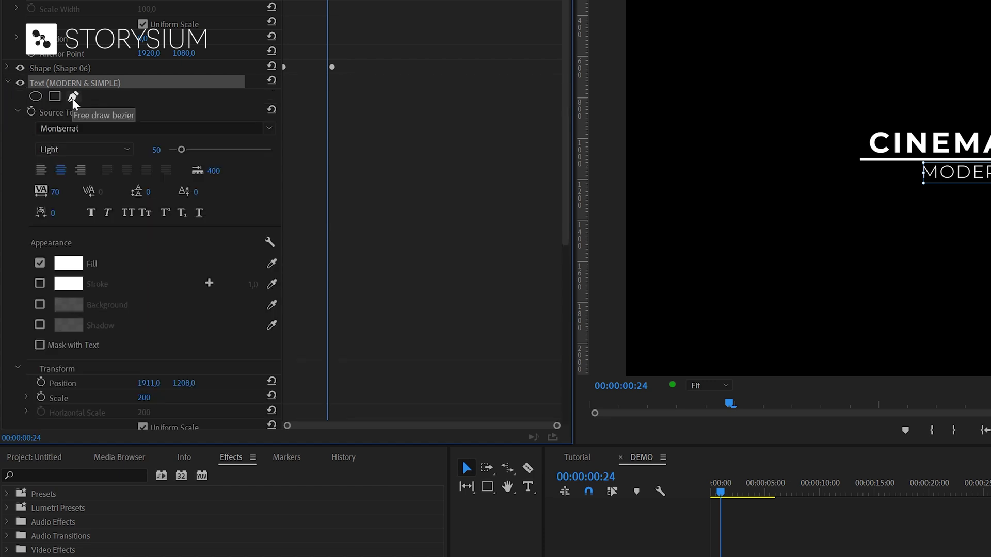
pyautogui.click(72, 98)
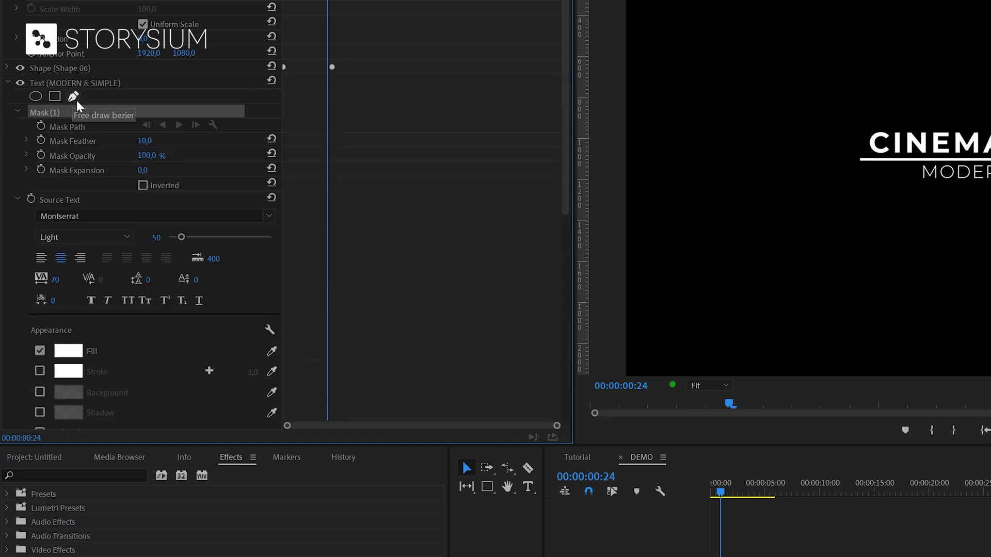
pyautogui.moveTo(720, 491); pyautogui.dragTo(777, 492)
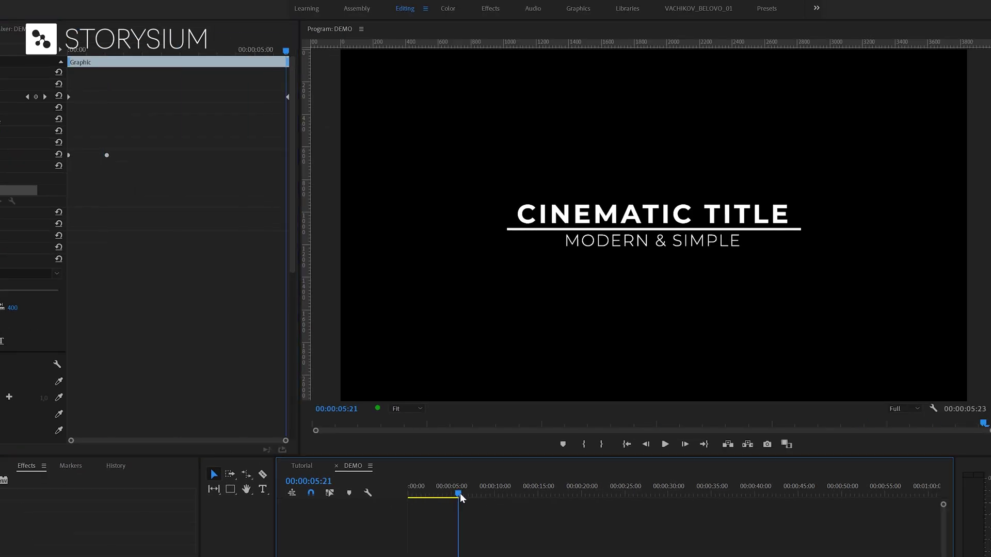
pyautogui.click(555, 231)
pyautogui.click(752, 229)
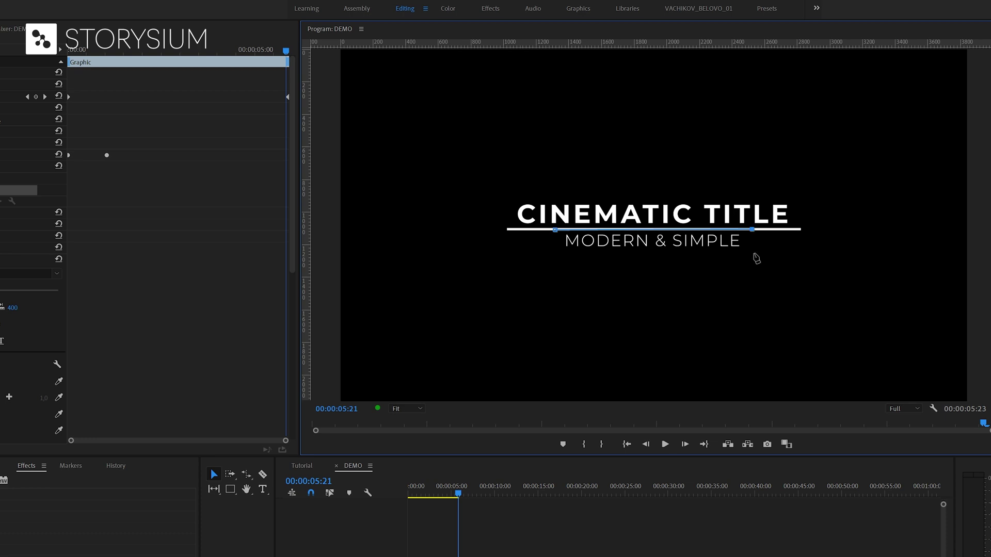
pyautogui.click(753, 254)
pyautogui.click(555, 254)
pyautogui.click(555, 230)
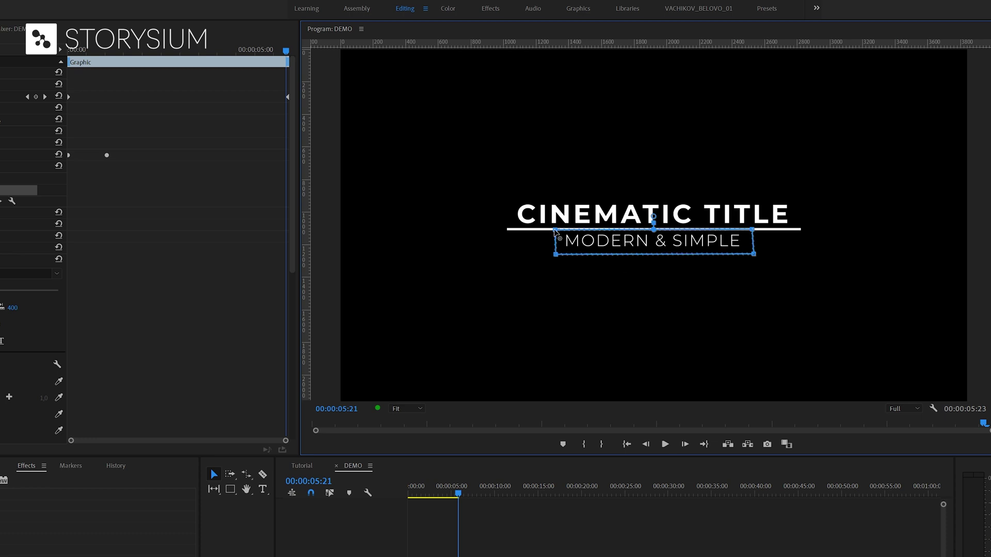
# Keyframe MODERN & SIMPLE Position ending near 2:10, with Y at 1:16 hiding it behind the line
pyautogui.scroll(-1, 291, 212)
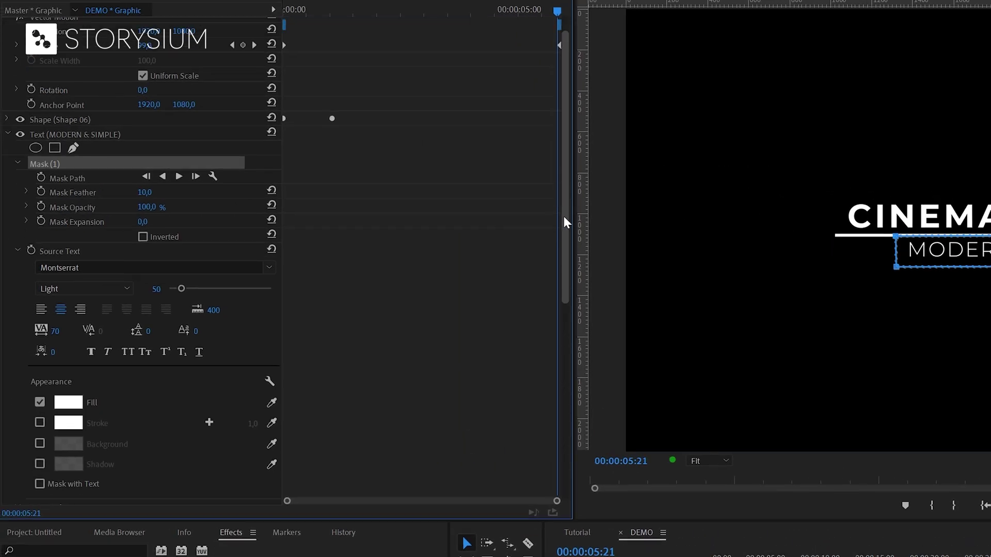
pyautogui.moveTo(564, 218); pyautogui.dragTo(559, 331)
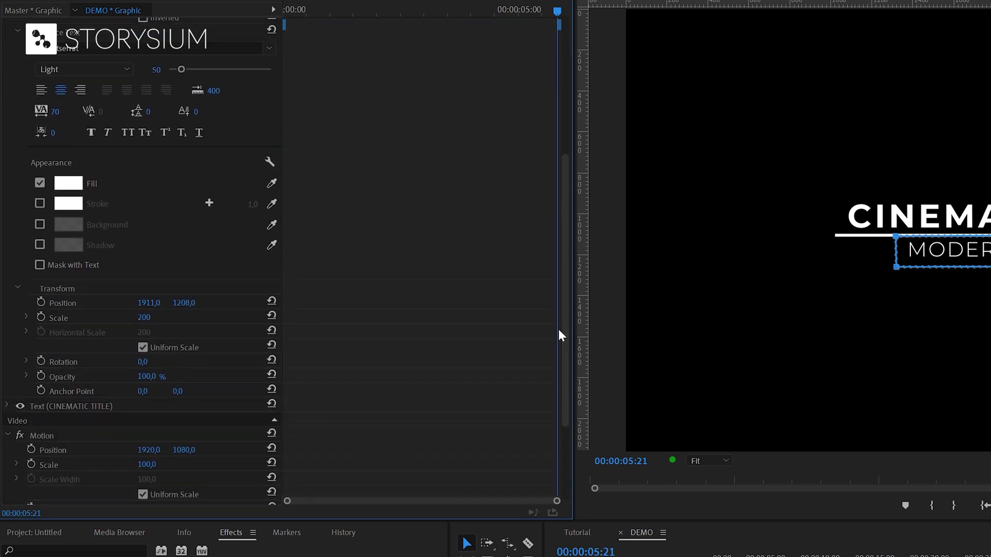
pyautogui.click(40, 302)
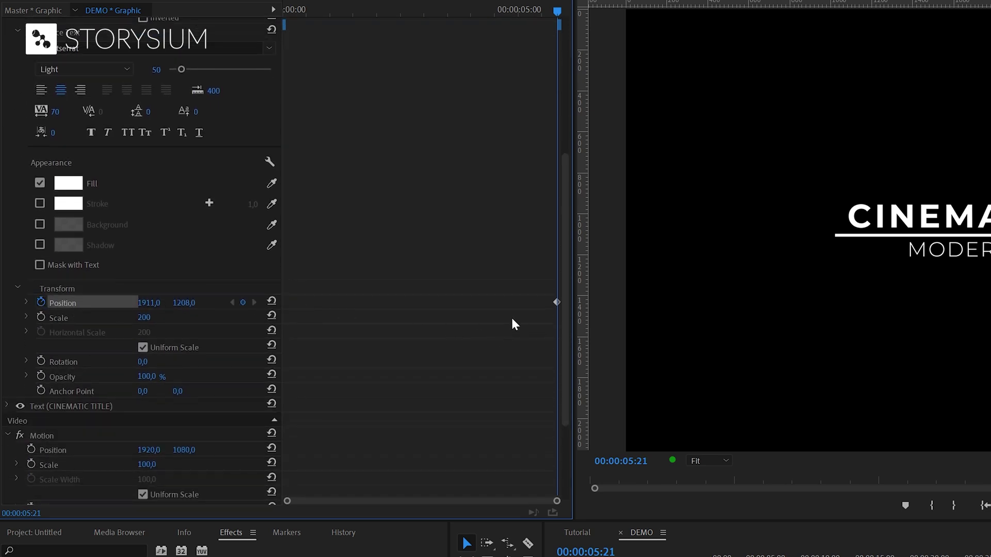
pyautogui.moveTo(552, 301); pyautogui.dragTo(516, 306)
pyautogui.moveTo(395, 299); pyautogui.dragTo(397, 299)
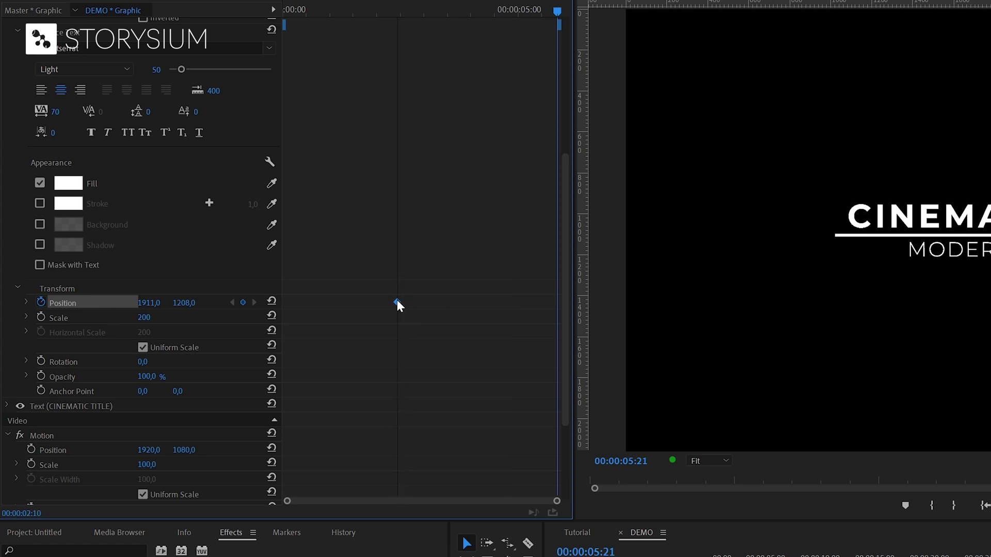
pyautogui.moveTo(394, 15); pyautogui.dragTo(358, 18)
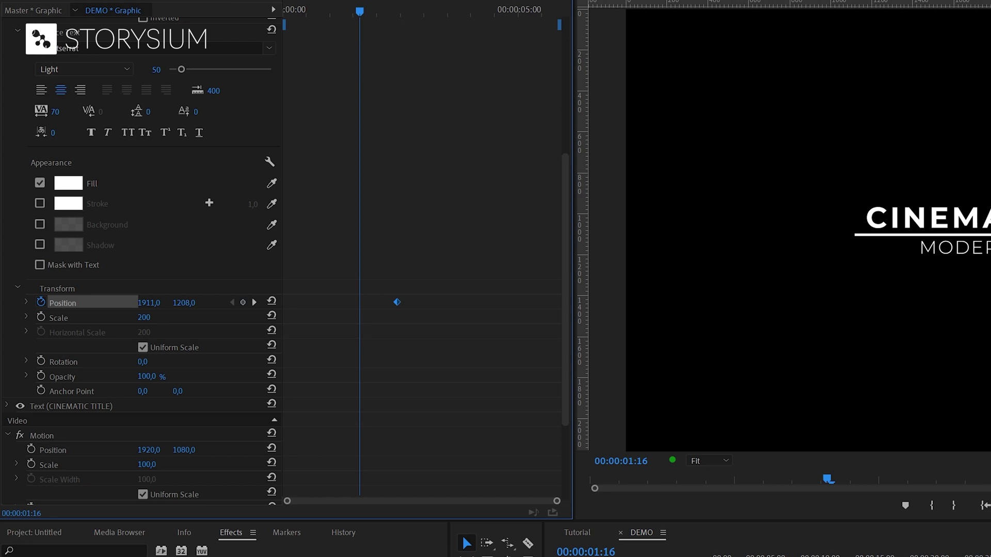
pyautogui.moveTo(184, 303); pyautogui.dragTo(157, 303)
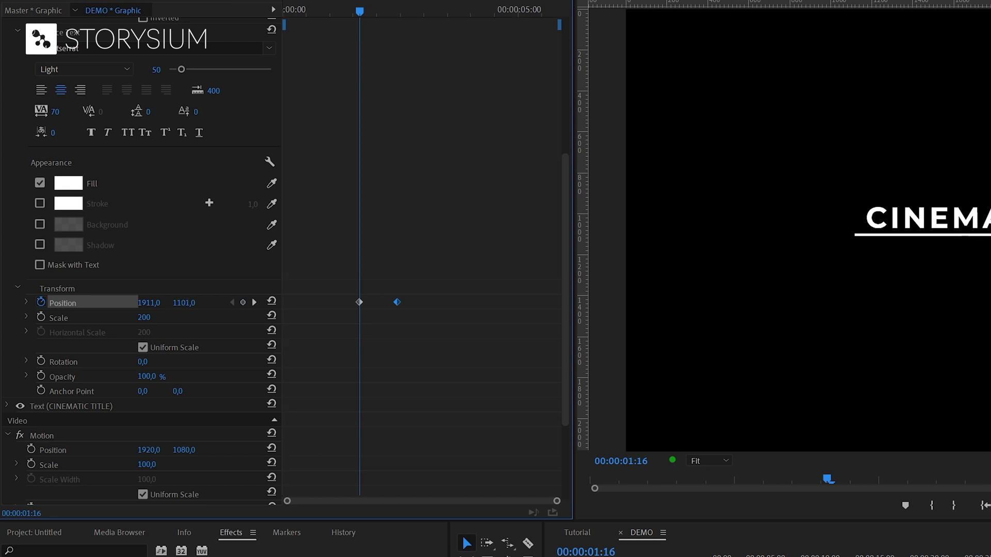
pyautogui.click(192, 303)
pyautogui.moveTo(357, 8); pyautogui.dragTo(344, 45)
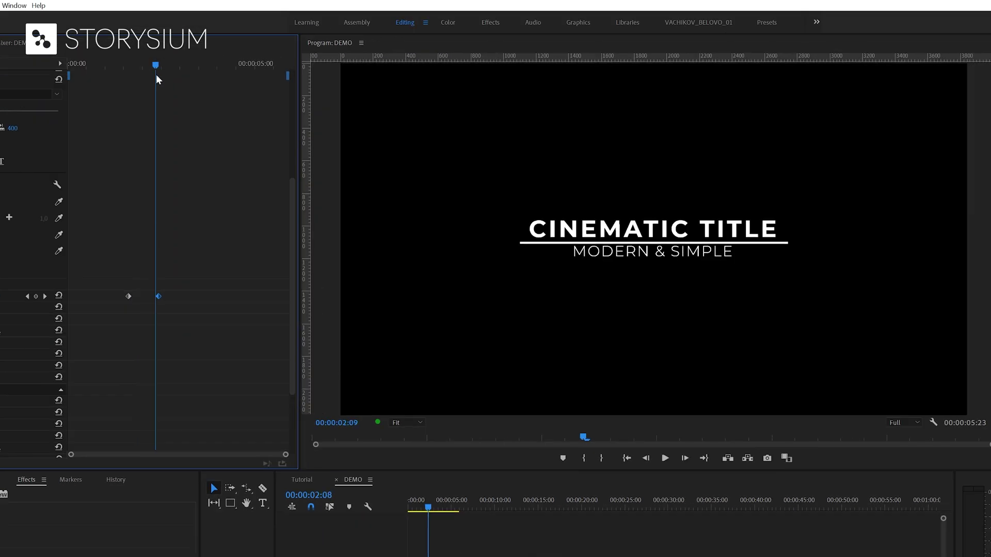
pyautogui.moveTo(117, 94); pyautogui.dragTo(159, 105)
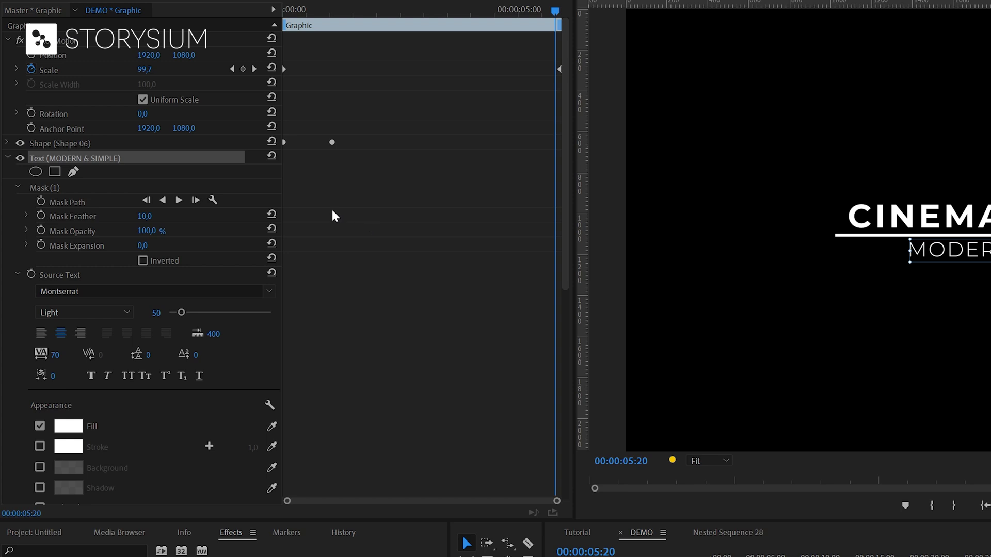
# Draw a four-point pen mask on CINEMATIC TITLE covering the area above the line
pyautogui.click(7, 157)
pyautogui.click(7, 173)
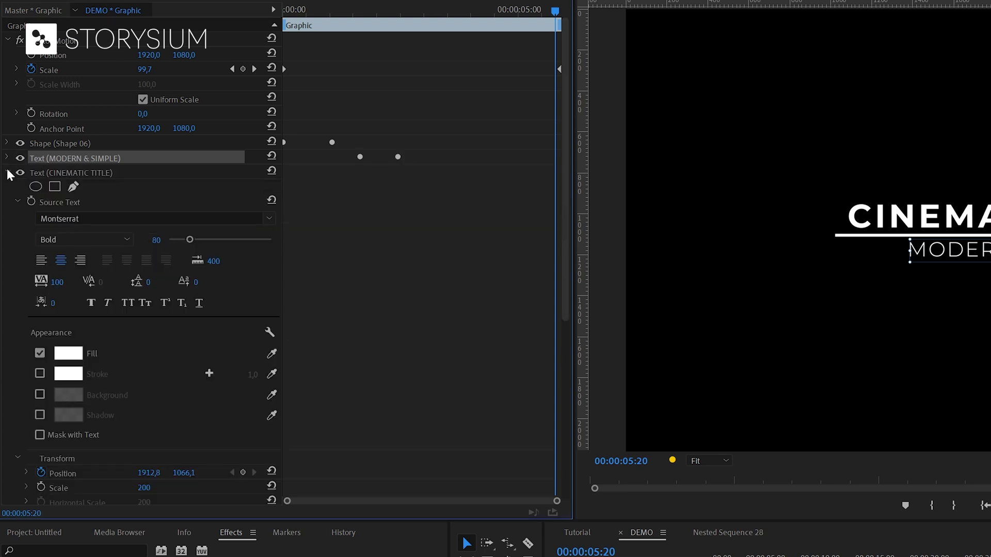
pyautogui.click(72, 187)
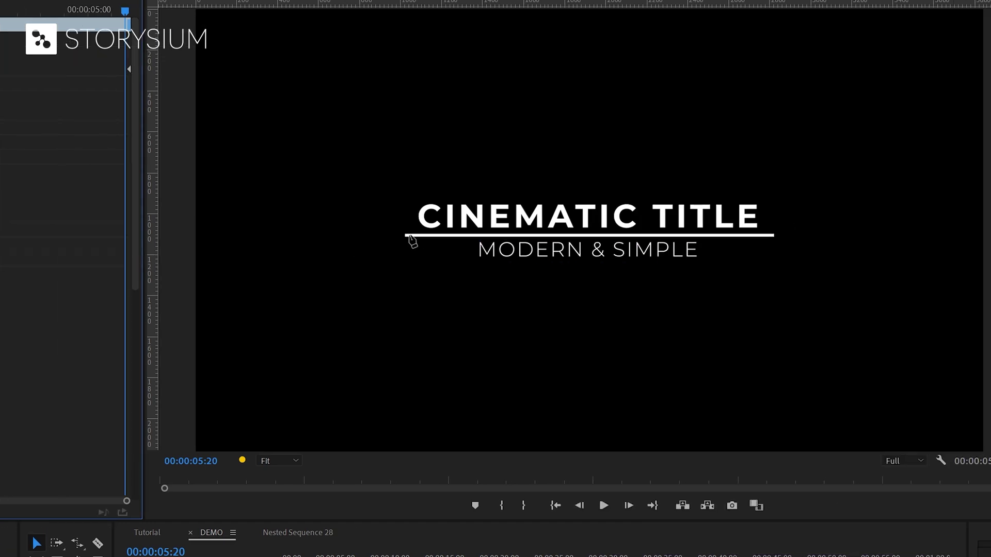
pyautogui.click(410, 236)
pyautogui.click(763, 235)
pyautogui.click(764, 195)
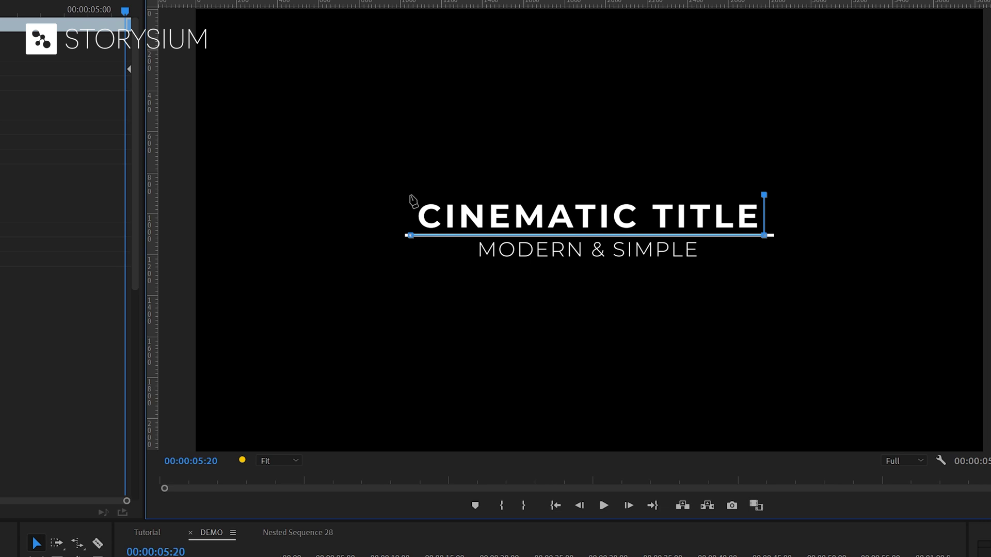
pyautogui.click(410, 195)
pyautogui.click(410, 235)
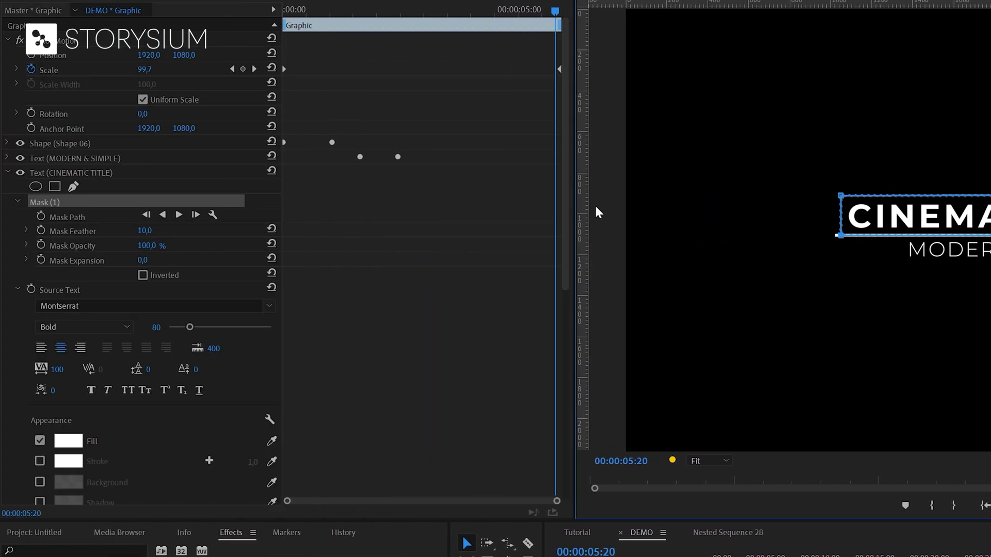
# Keyframe CINEMATIC TITLE Position, ending near 2:03, starting lower at 1:03
pyautogui.moveTo(568, 203); pyautogui.dragTo(565, 343)
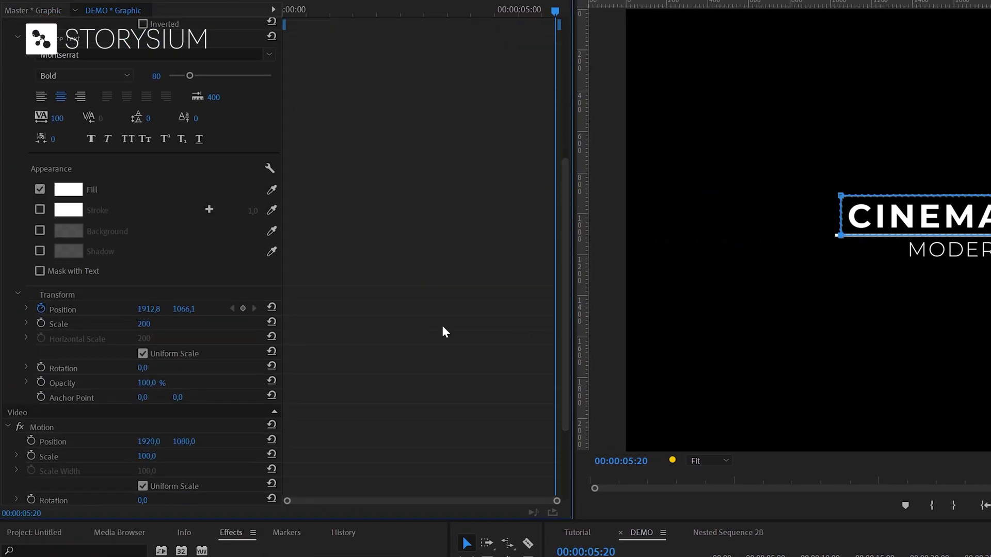
pyautogui.click(40, 308)
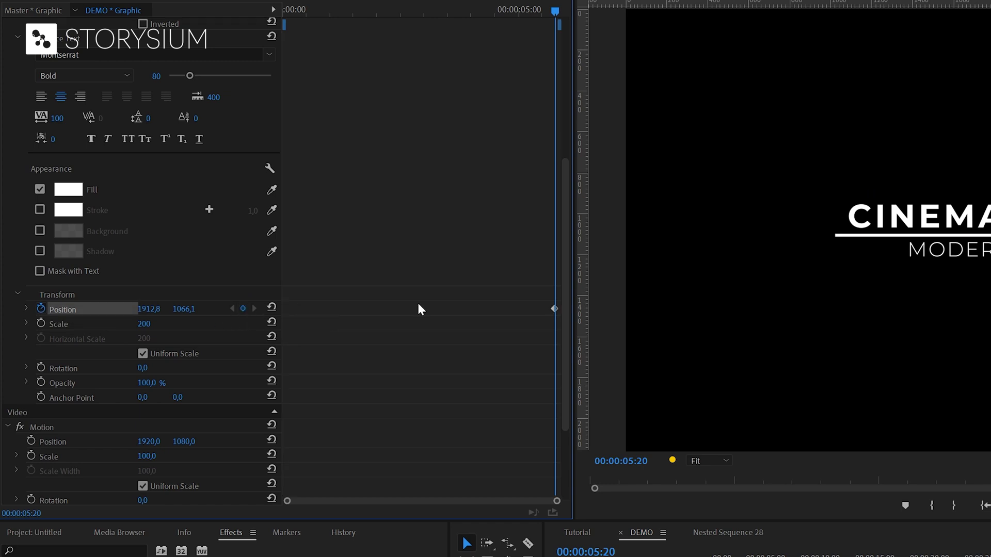
pyautogui.moveTo(551, 309); pyautogui.dragTo(379, 309)
pyautogui.moveTo(387, 18); pyautogui.dragTo(335, 46)
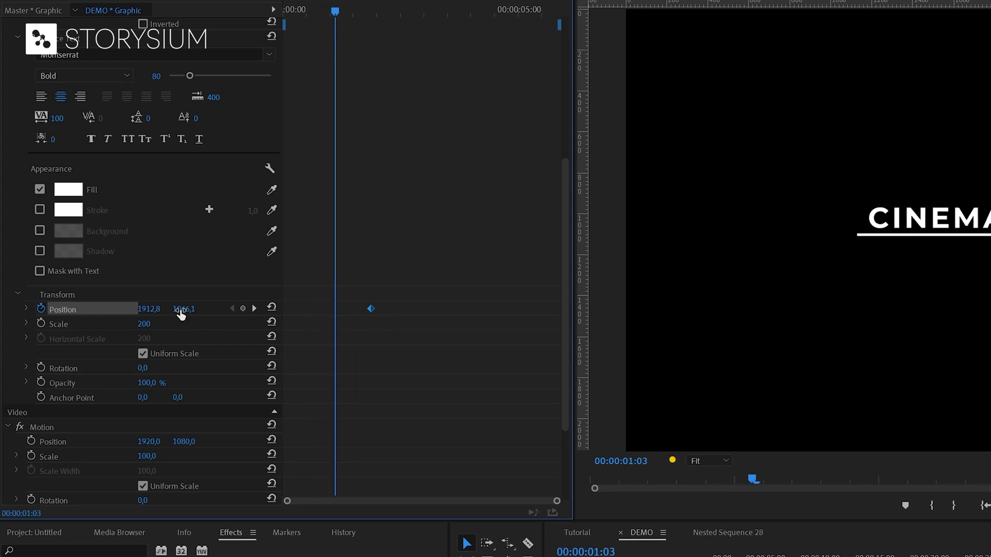
pyautogui.moveTo(178, 310); pyautogui.dragTo(254, 309)
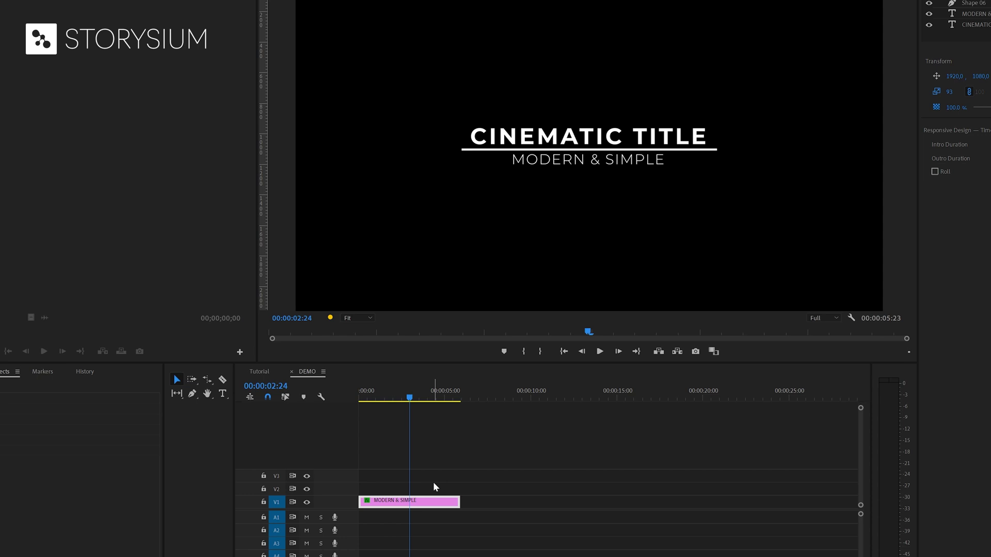
# Export the clip as Motion Graphics Template 'My Preset' to the local drive folder E:\temp
pyautogui.rightClick(435, 501)
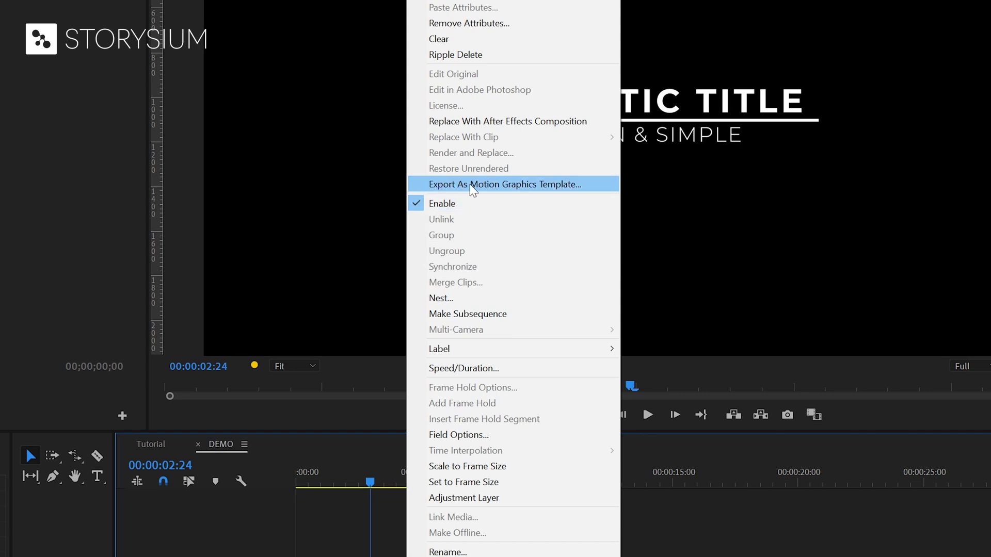
pyautogui.click(472, 184)
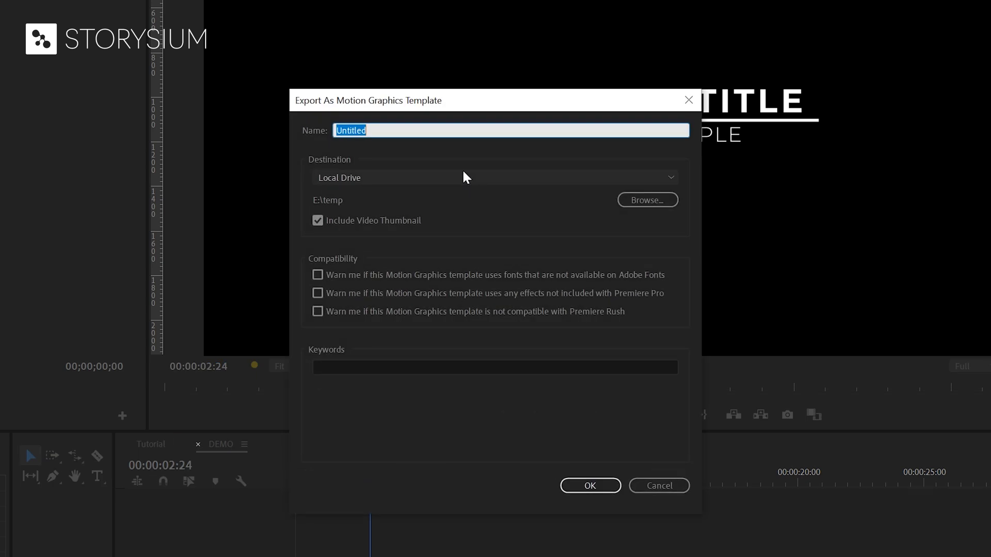
pyautogui.write('My Preset')
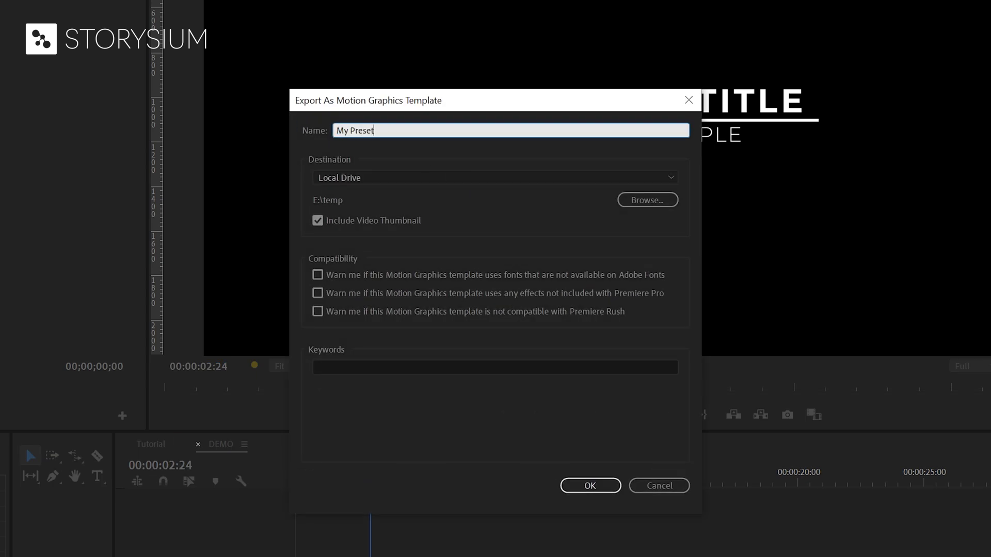
pyautogui.click(350, 177)
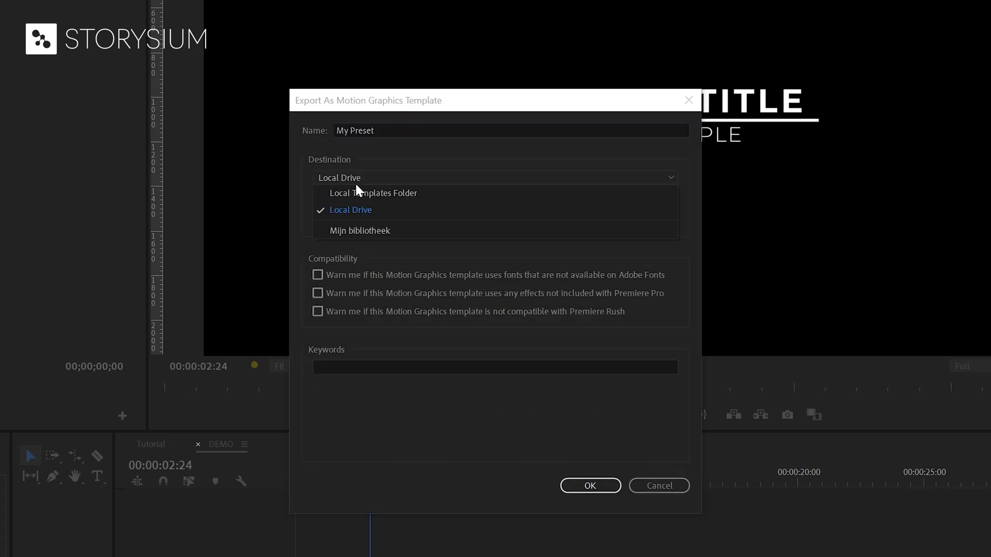
pyautogui.click(343, 209)
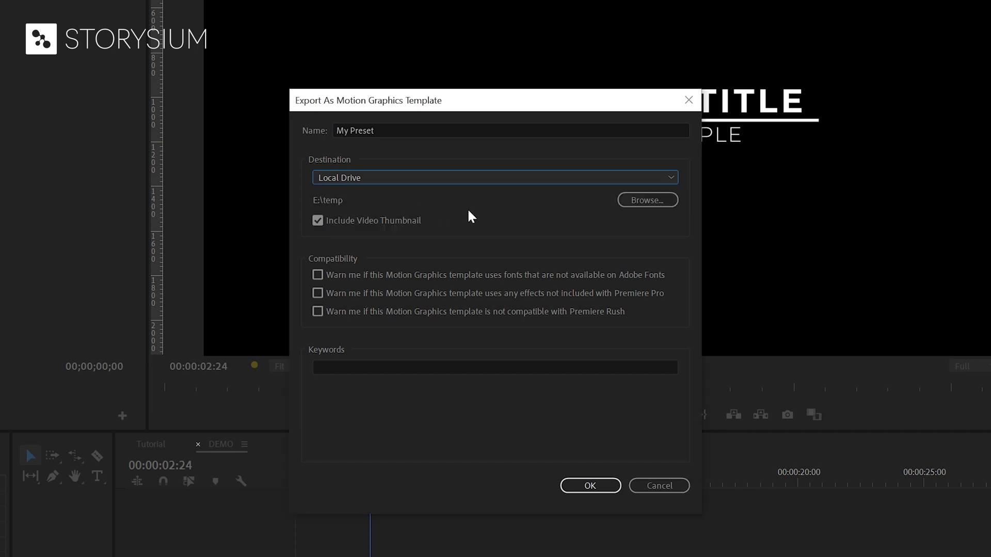
pyautogui.click(647, 200)
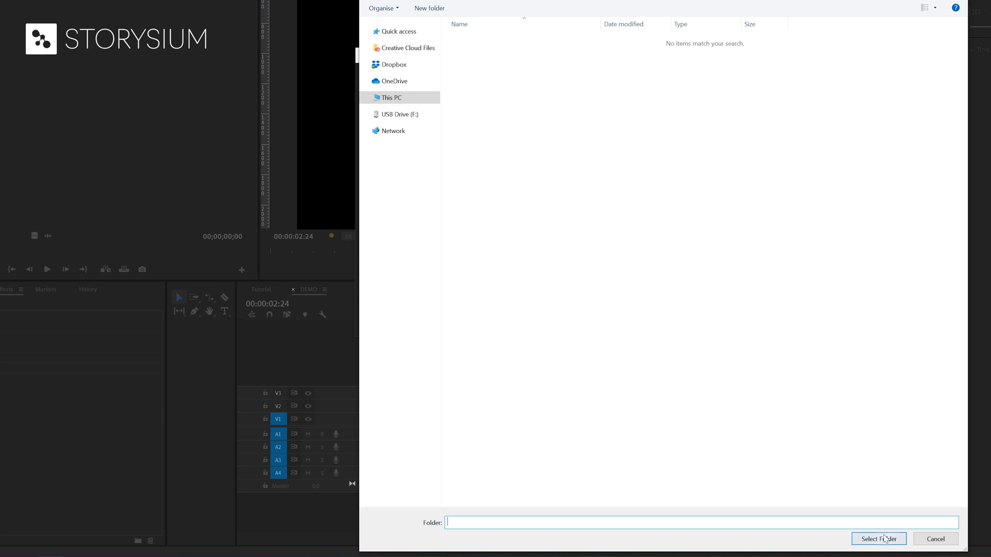
pyautogui.click(884, 538)
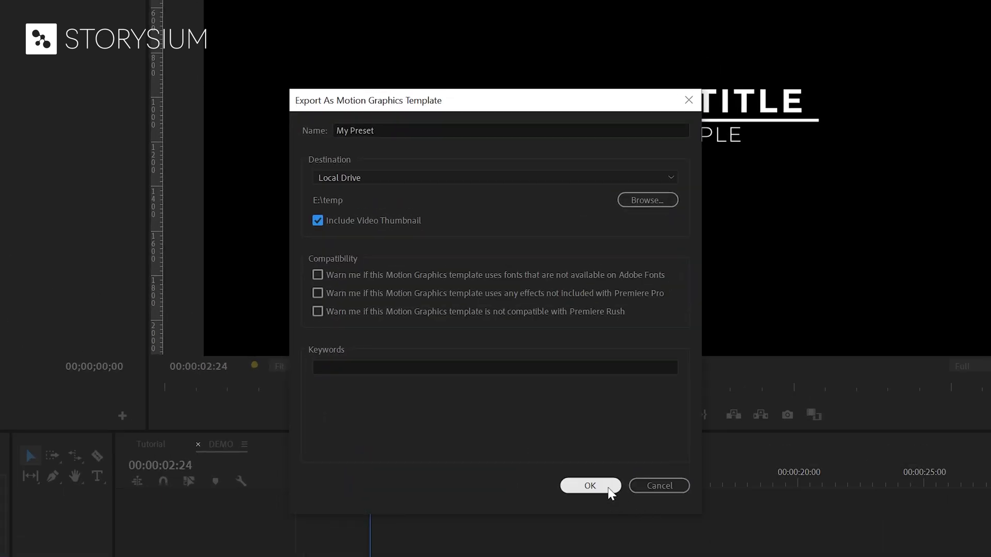
pyautogui.click(608, 488)
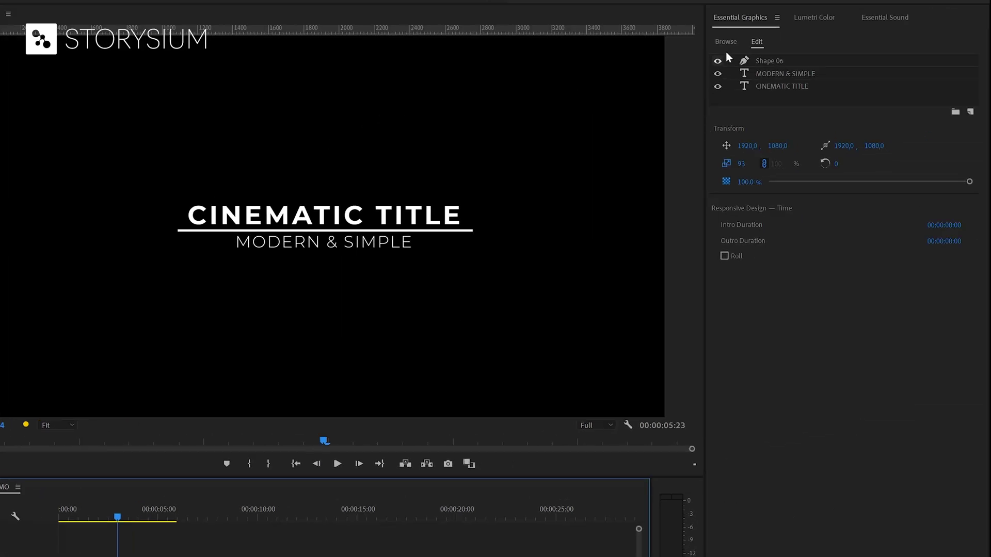
# Install My Preset.mogrt in Essential Graphics Browse and search the templates for 'preset'
pyautogui.click(722, 45)
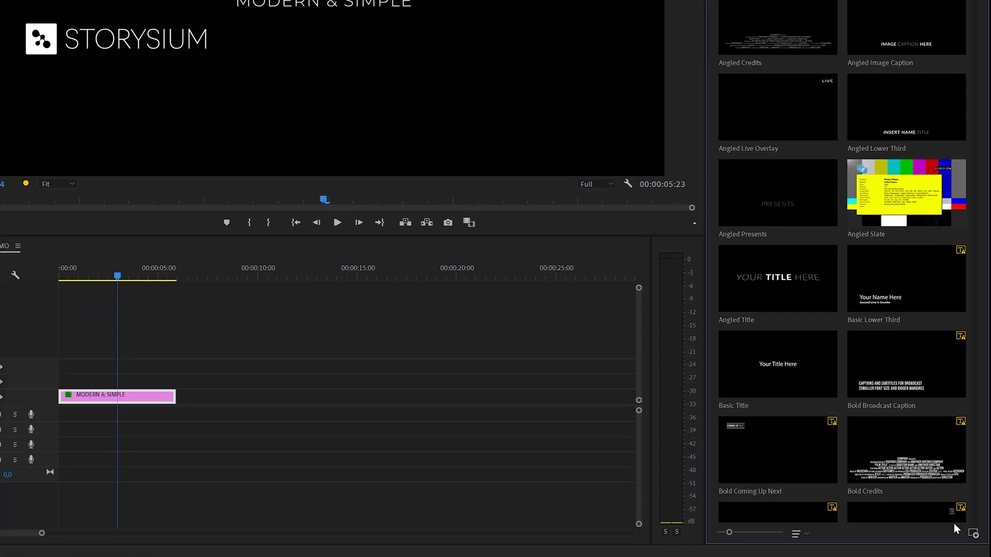
pyautogui.click(972, 535)
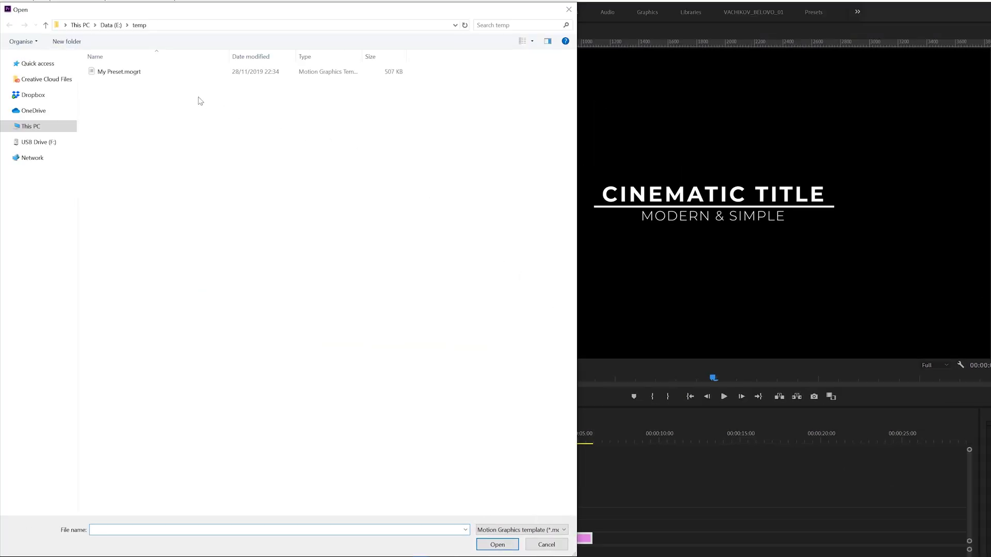
pyautogui.click(131, 75)
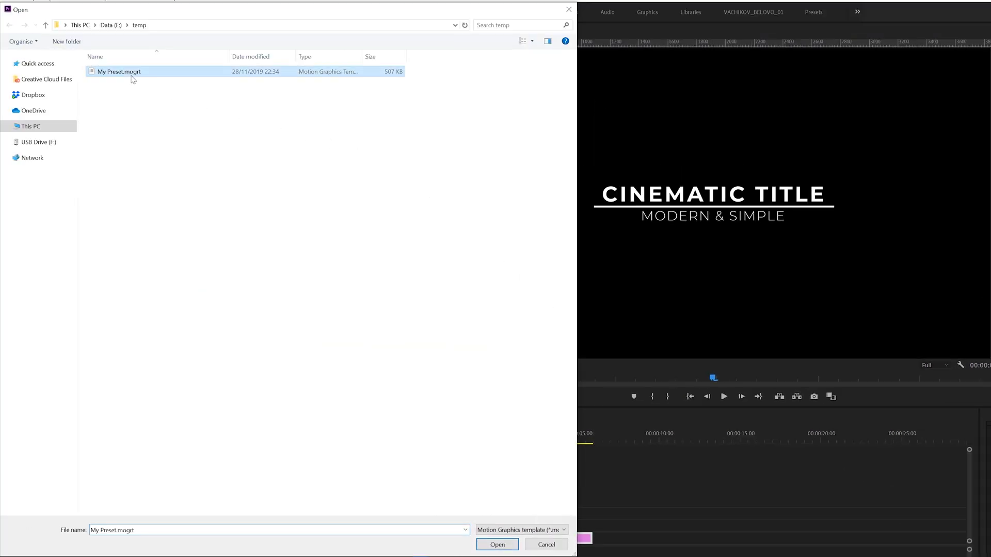
pyautogui.click(497, 544)
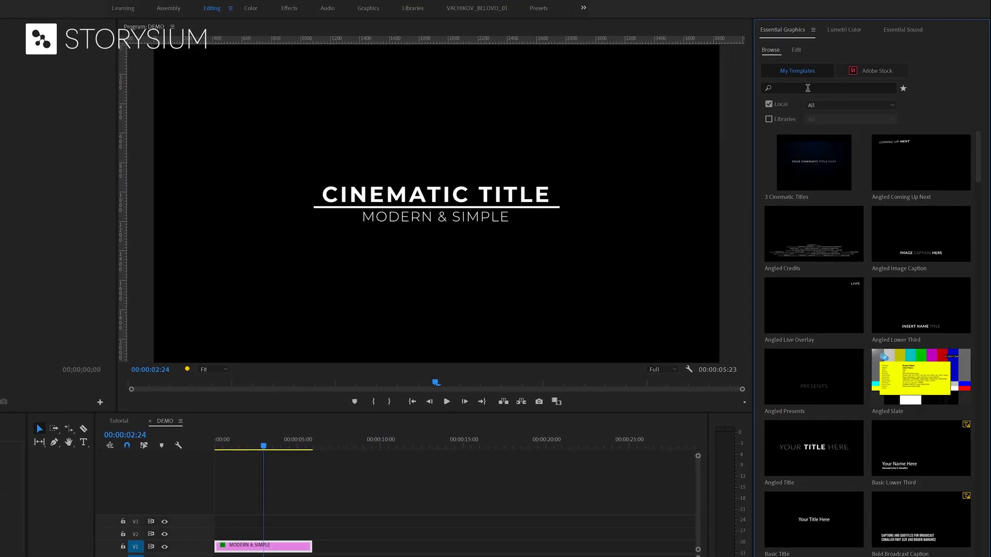
pyautogui.click(807, 88)
pyautogui.write('preset')
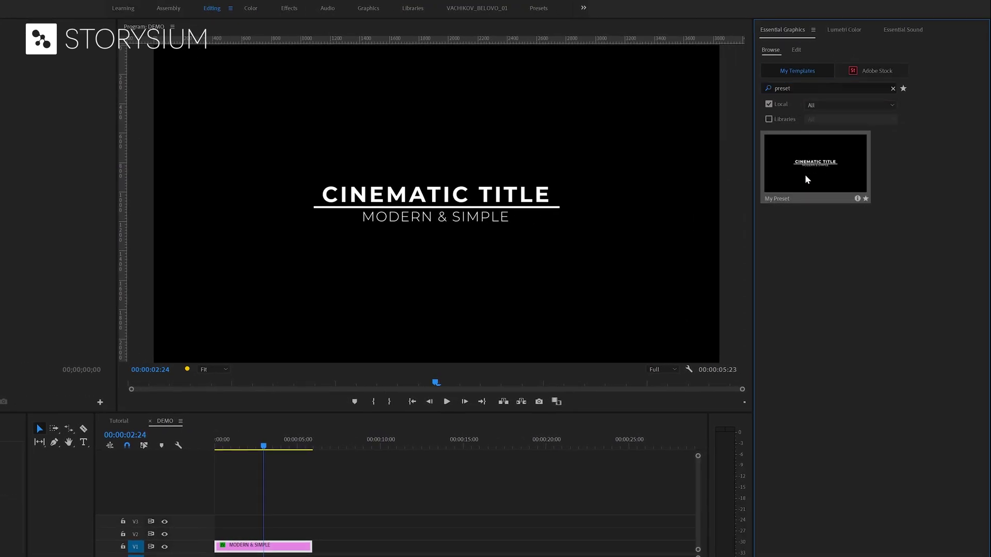
# Drag the My Preset template onto V1 at about the 11-second mark
pyautogui.moveTo(819, 166); pyautogui.dragTo(408, 544)
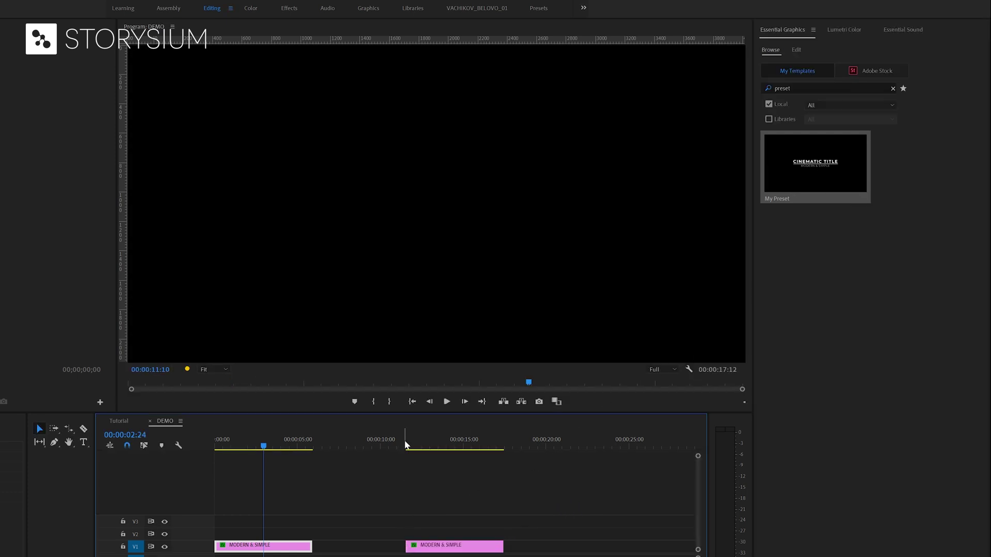